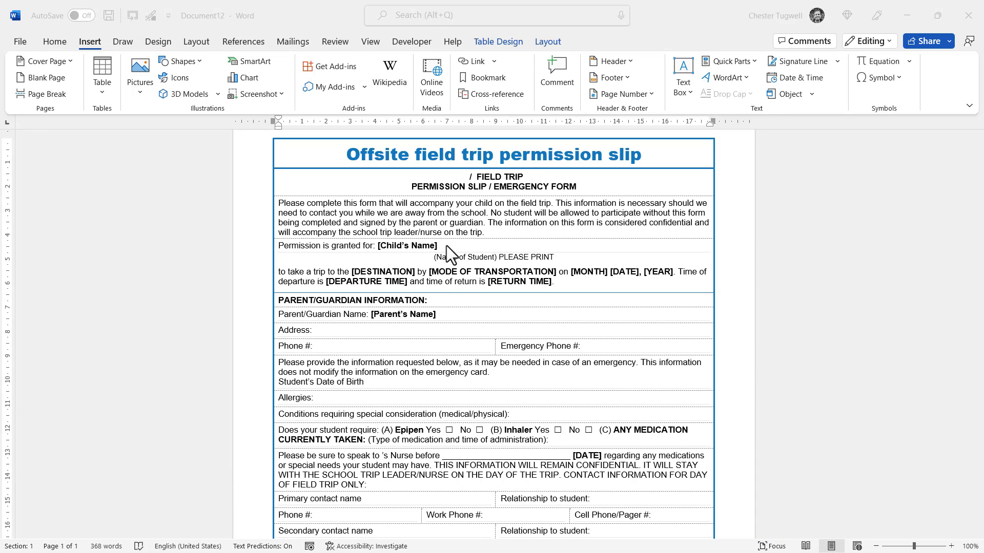
Step: Delete the [Child's Name] placeholder after 'Permission is granted for:'
scroll(494, 333, down, 5)
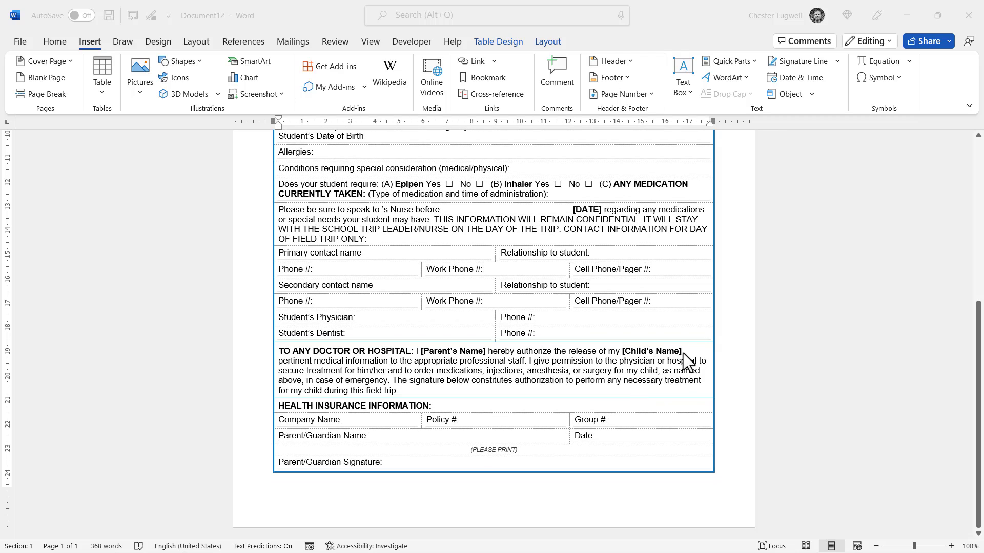
scroll(487, 314, up, 6)
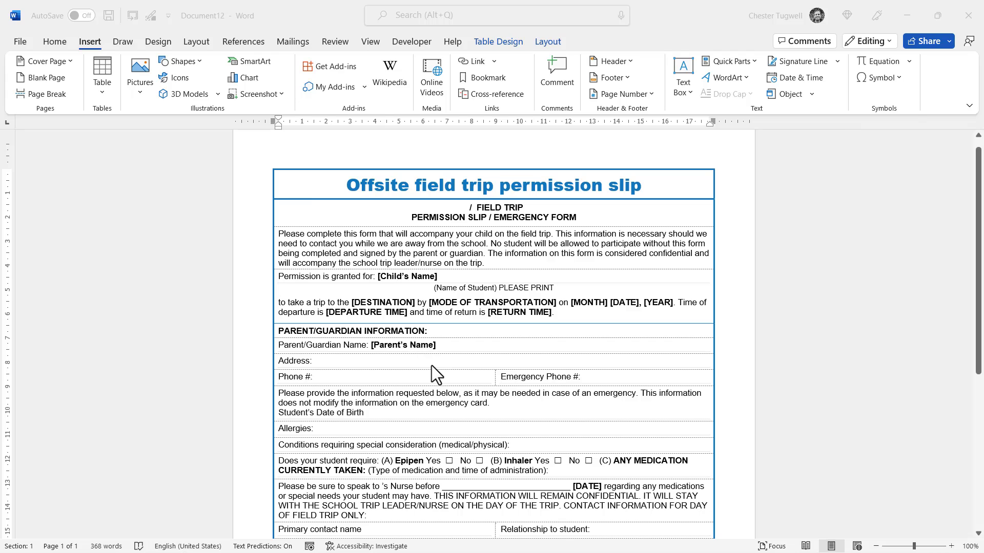
scroll(432, 365, down, 5)
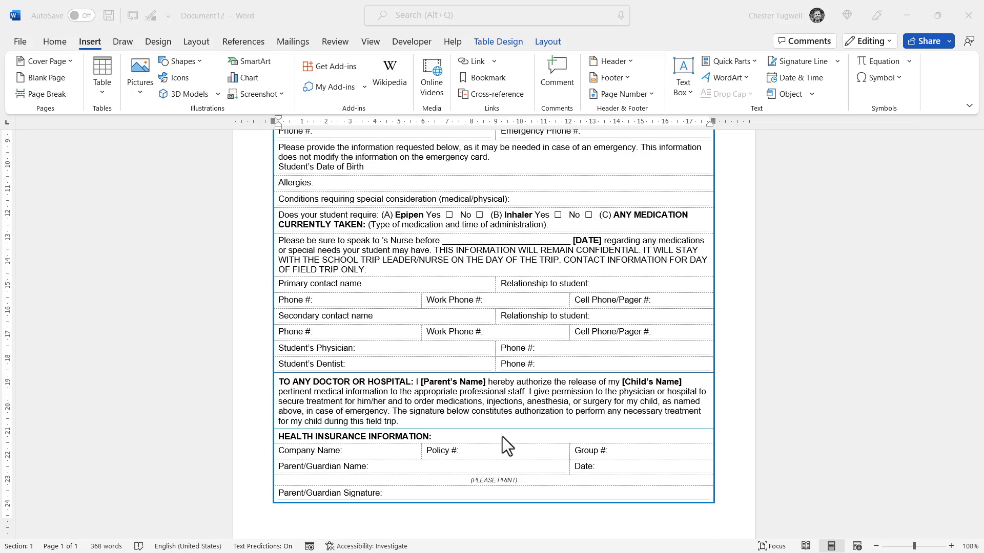
scroll(503, 436, up, 4)
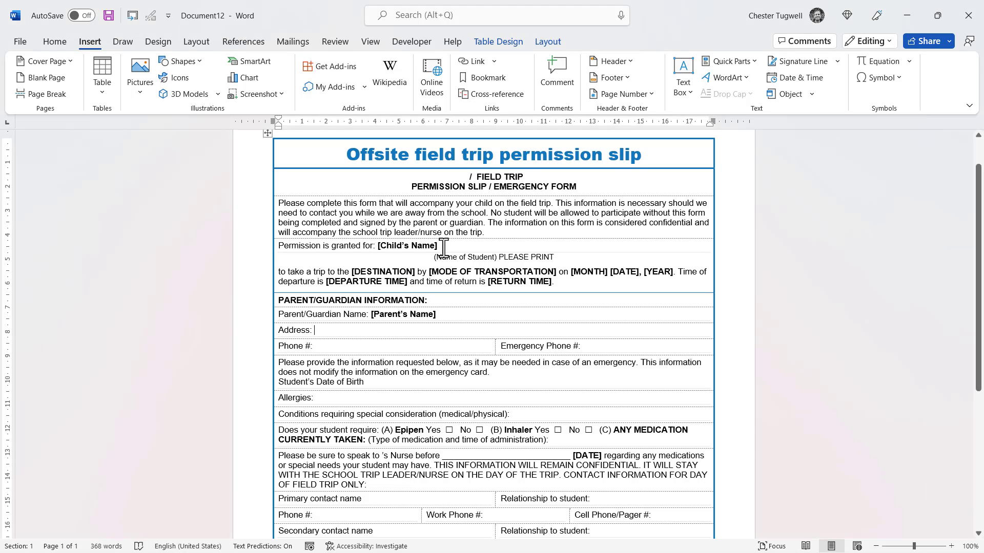
drag(410, 246, 376, 246)
key(Delete)
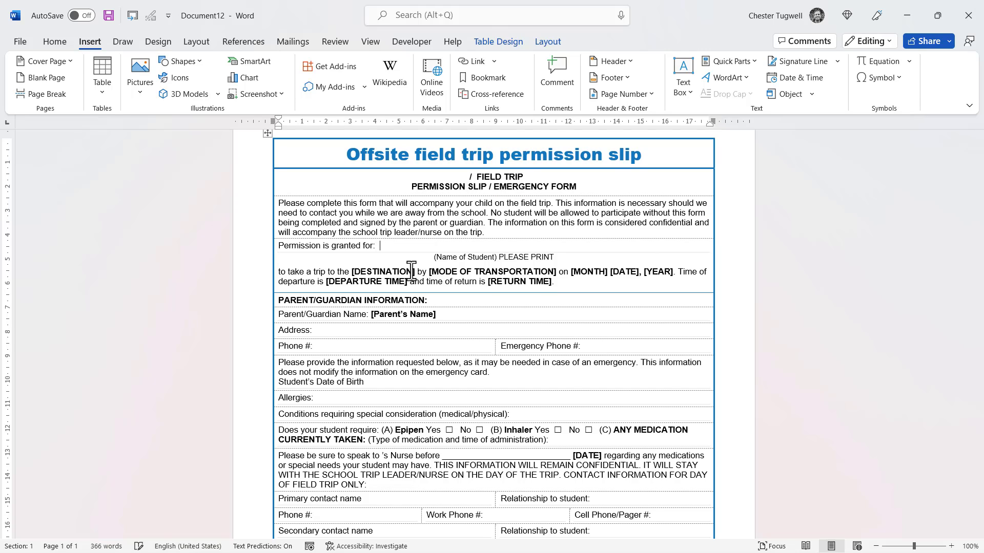
Step: Bookmark the empty name spot as ChildsName
drag(381, 248, 388, 249)
click(490, 78)
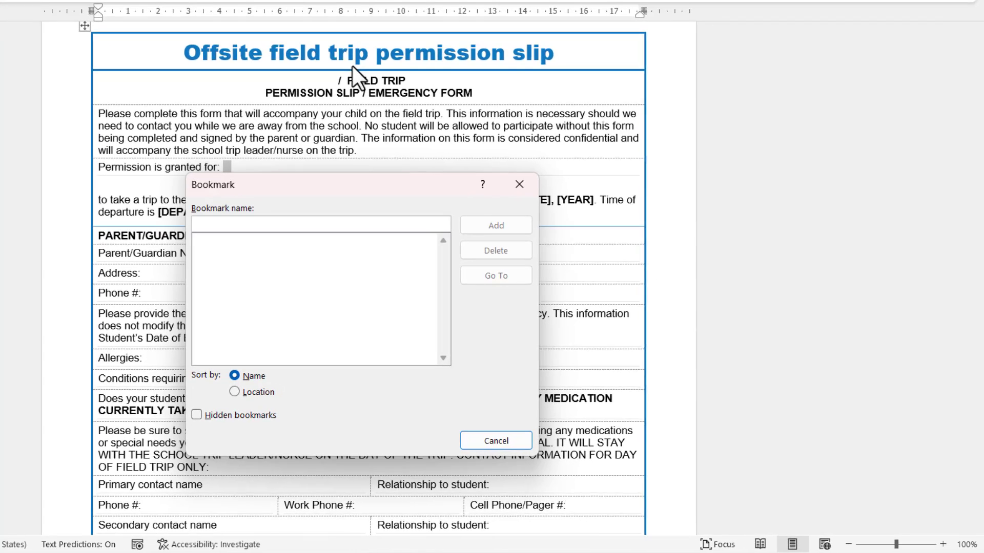
text(Ch)
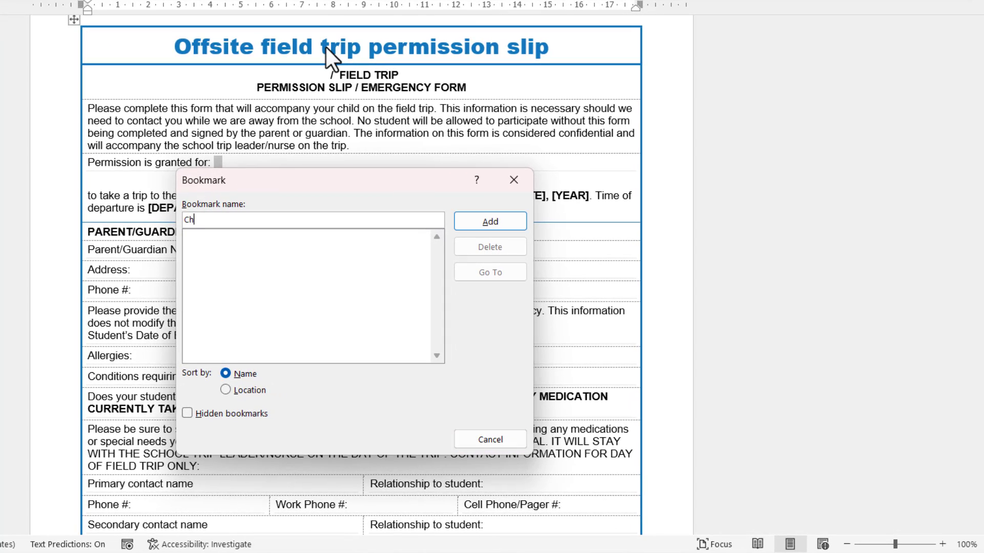
text(ildsName)
click(487, 223)
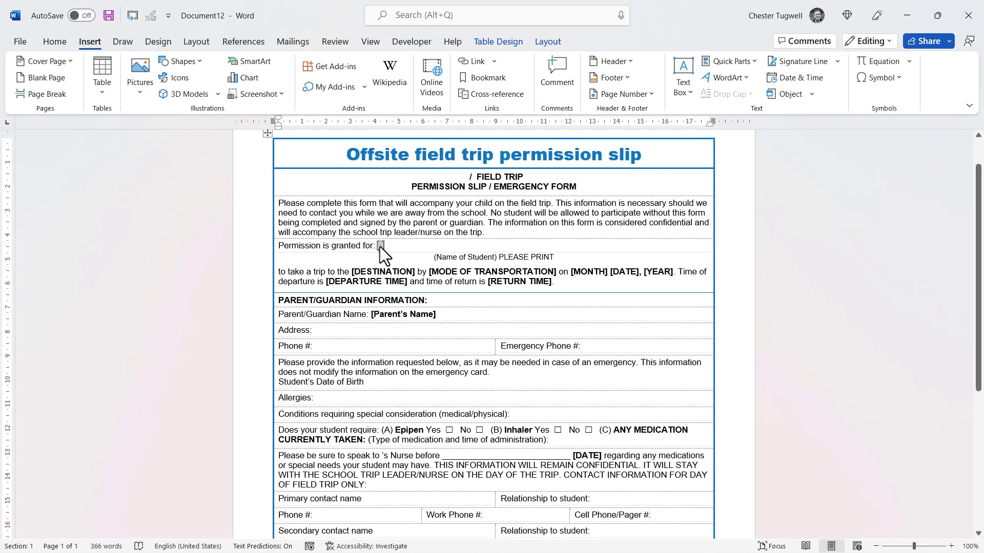
click(19, 42)
click(37, 531)
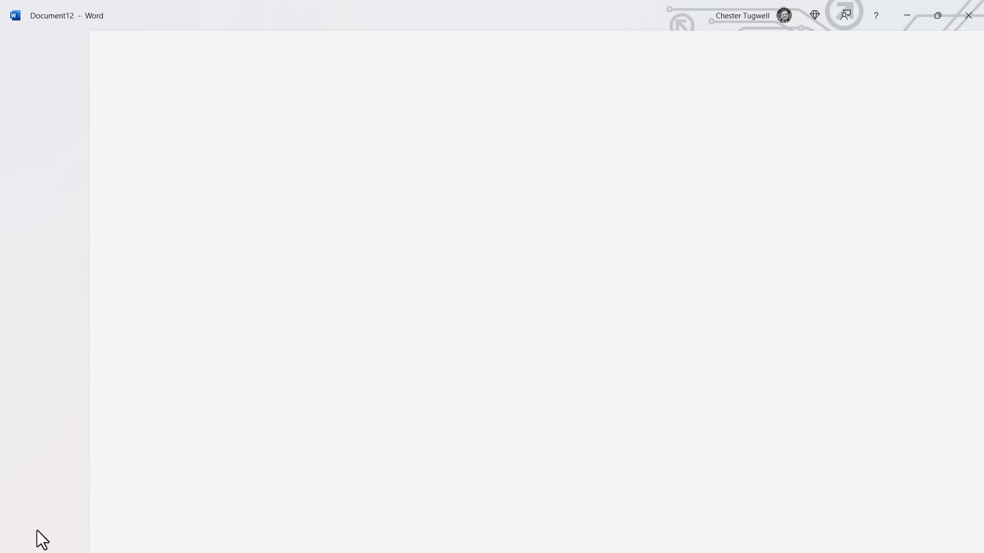
click(262, 201)
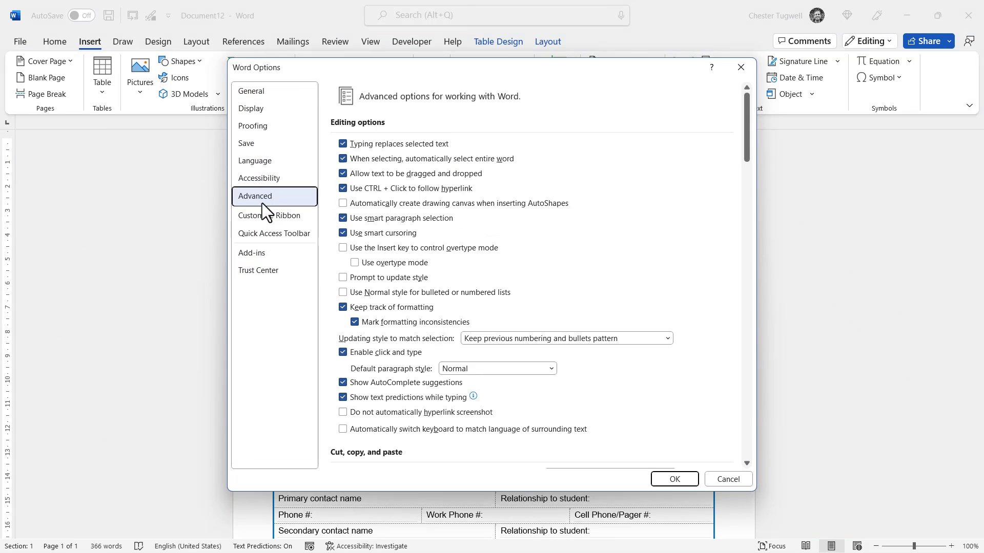
scroll(398, 283, down, 10)
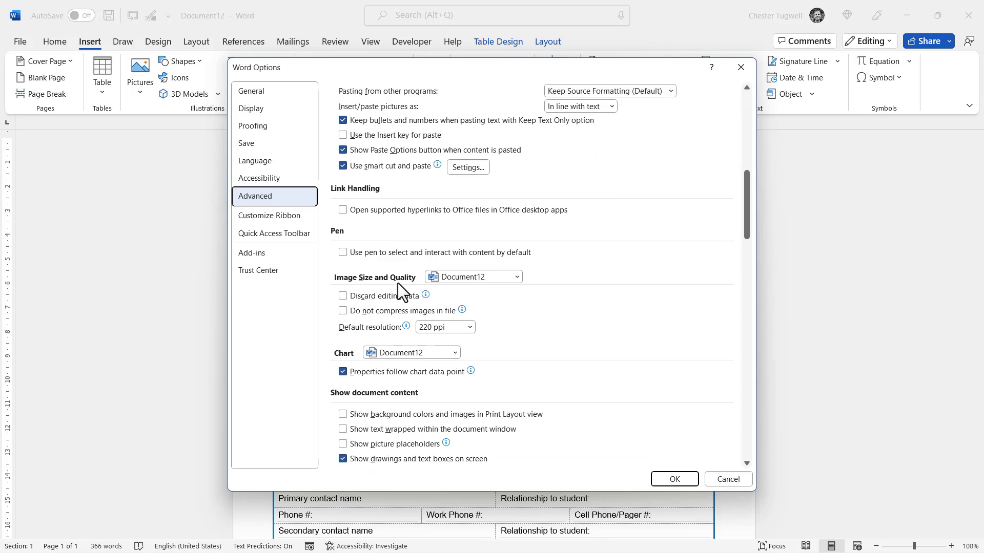
scroll(398, 283, down, 8)
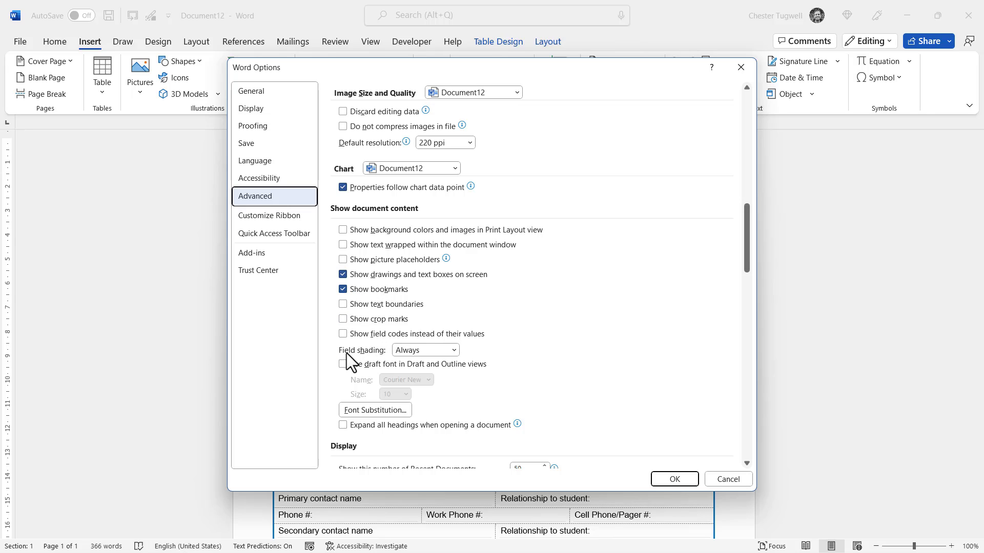
click(454, 351)
click(431, 375)
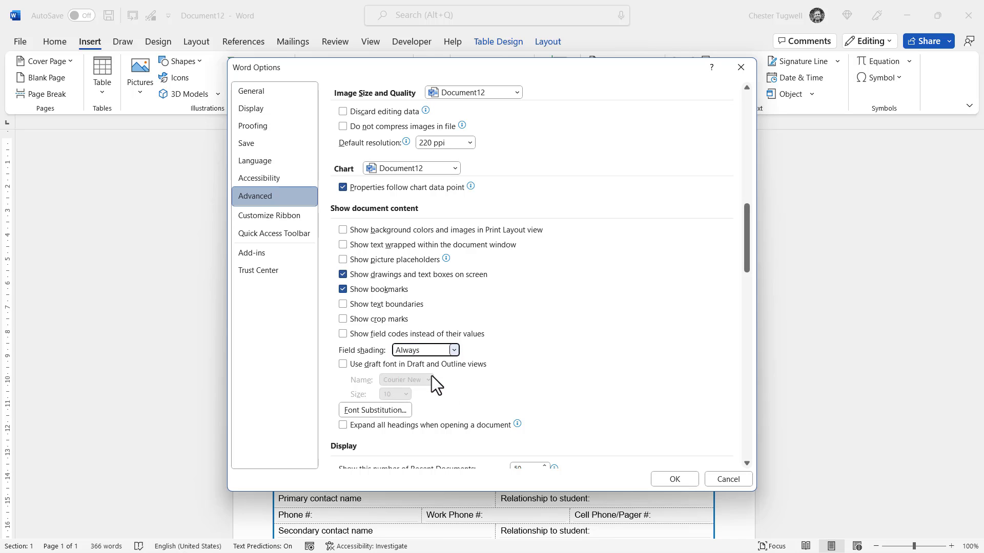
click(673, 479)
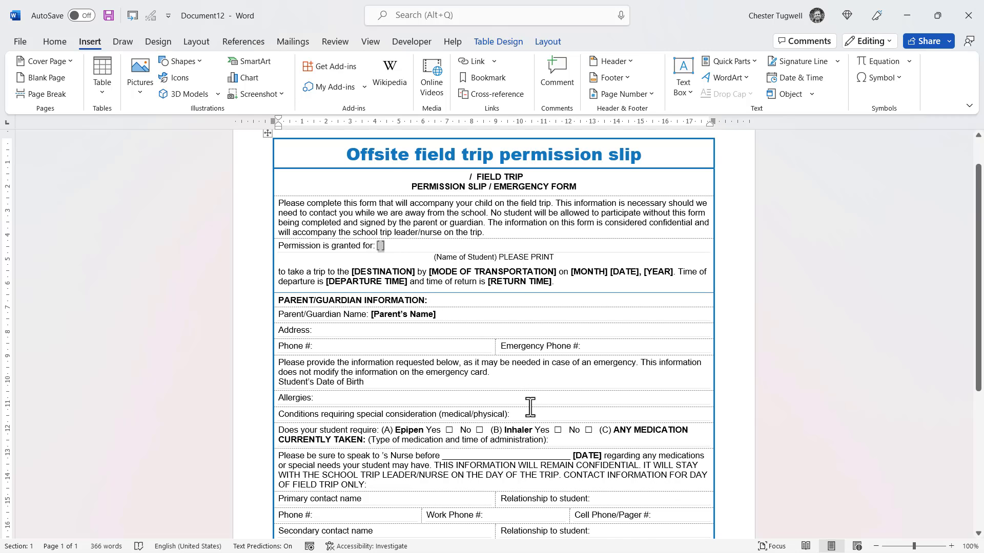
Step: Replace [Child's Name] in the doctor/hospital paragraph with a ChildsName bookmark-text cross-reference
scroll(529, 407, down, 7)
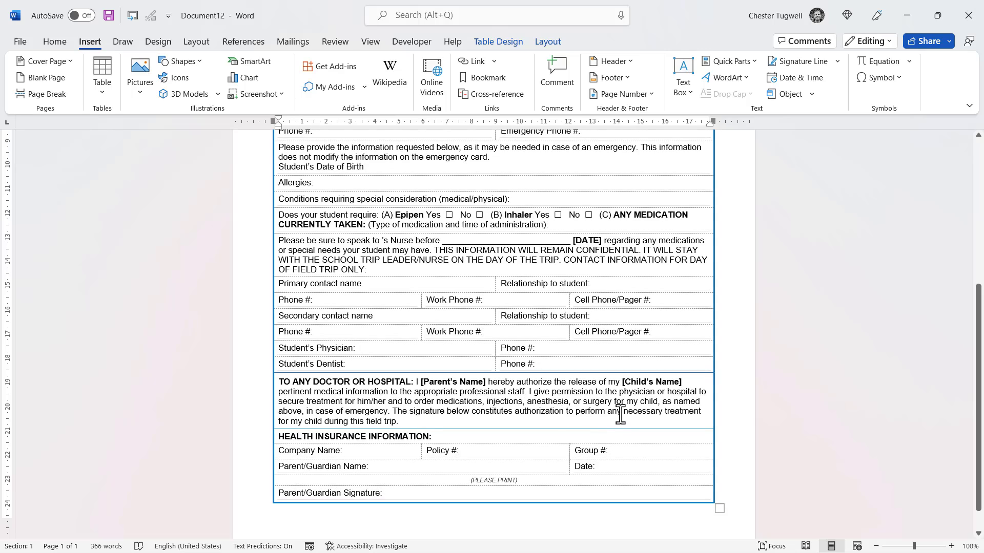
drag(622, 382, 687, 381)
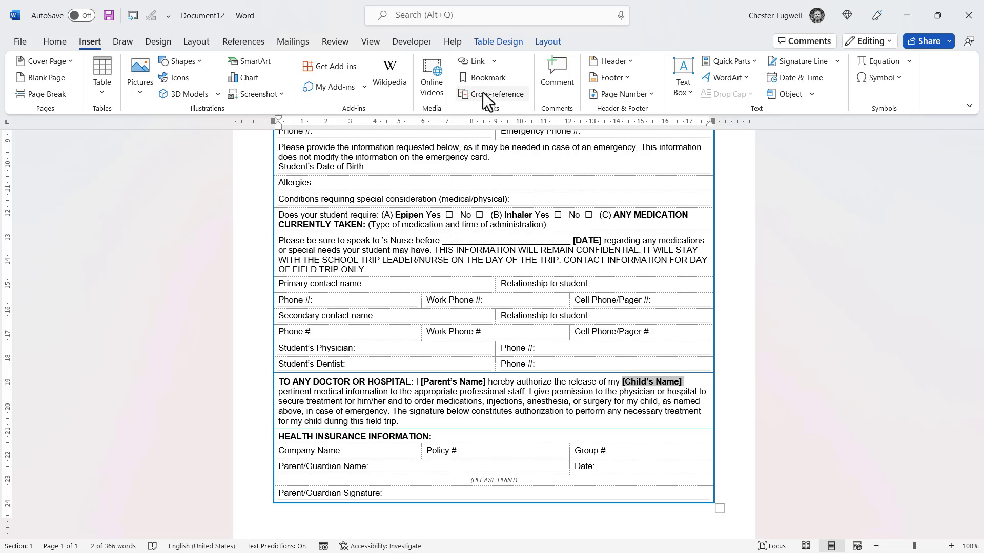
click(483, 92)
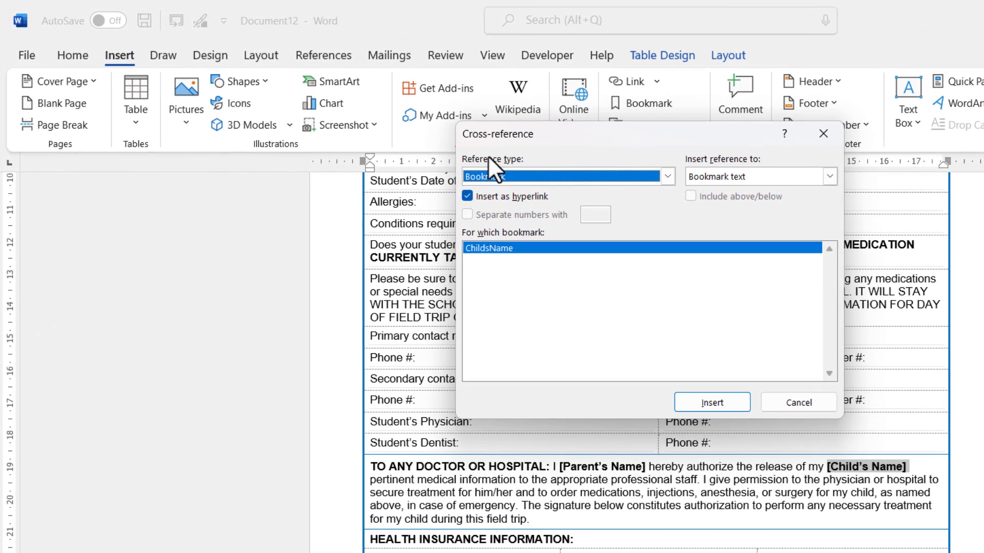
click(666, 177)
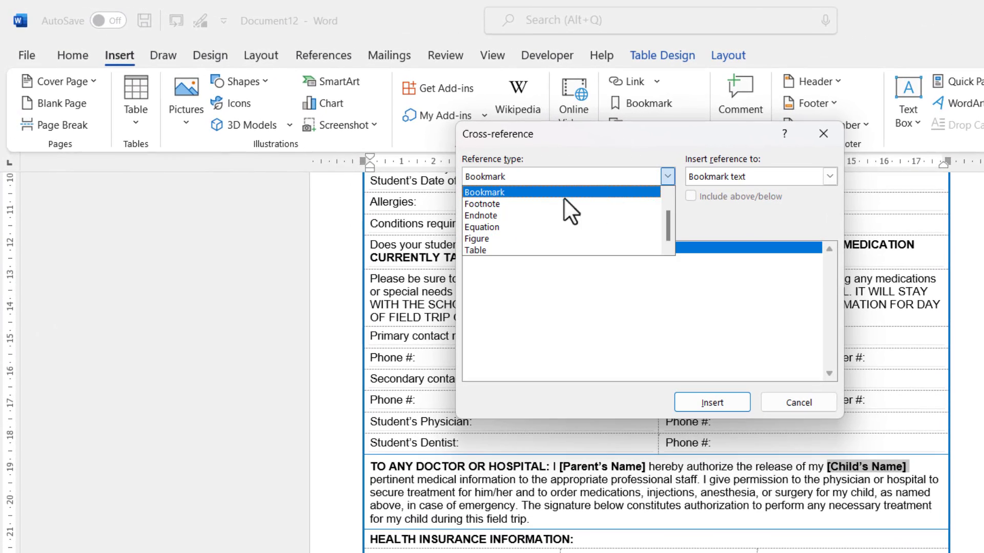
click(509, 193)
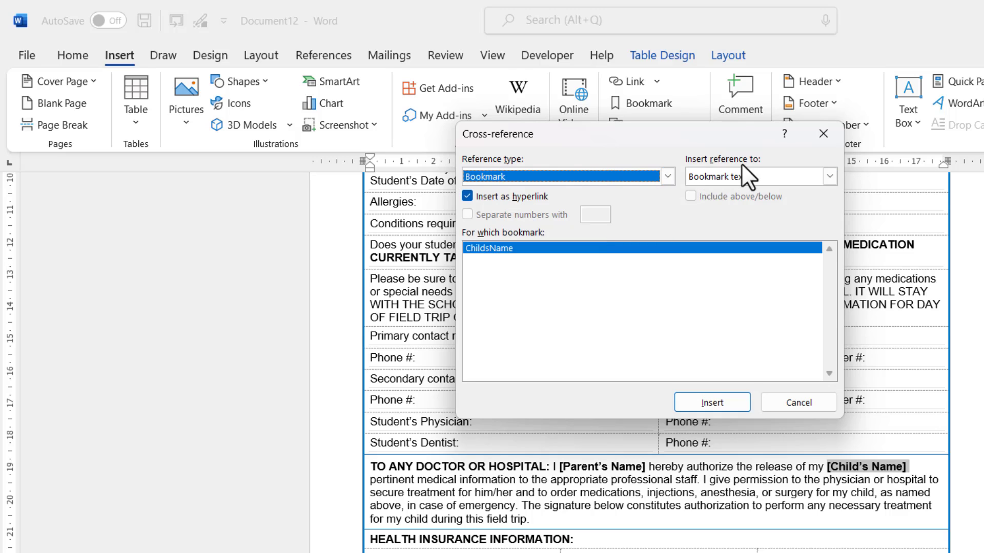
click(828, 176)
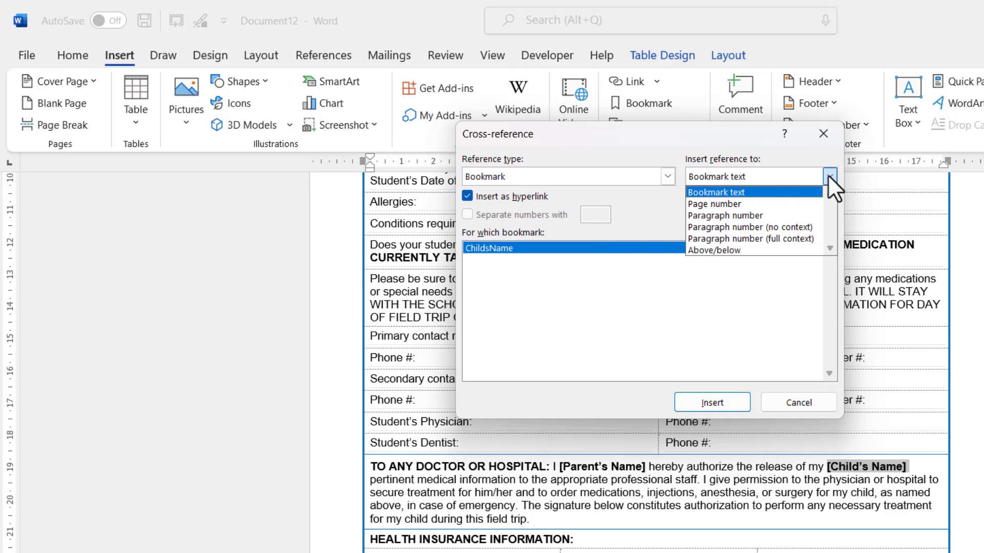
click(756, 192)
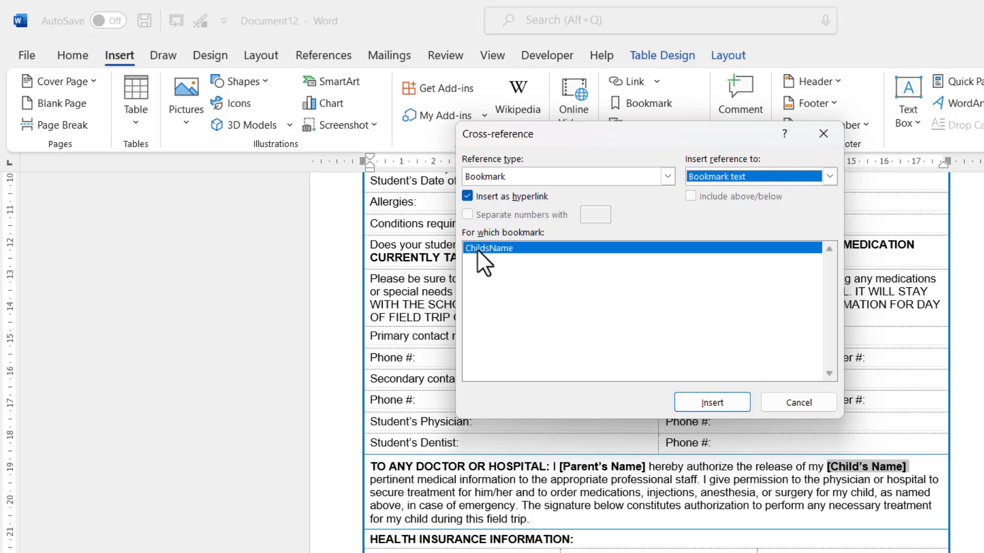
click(697, 403)
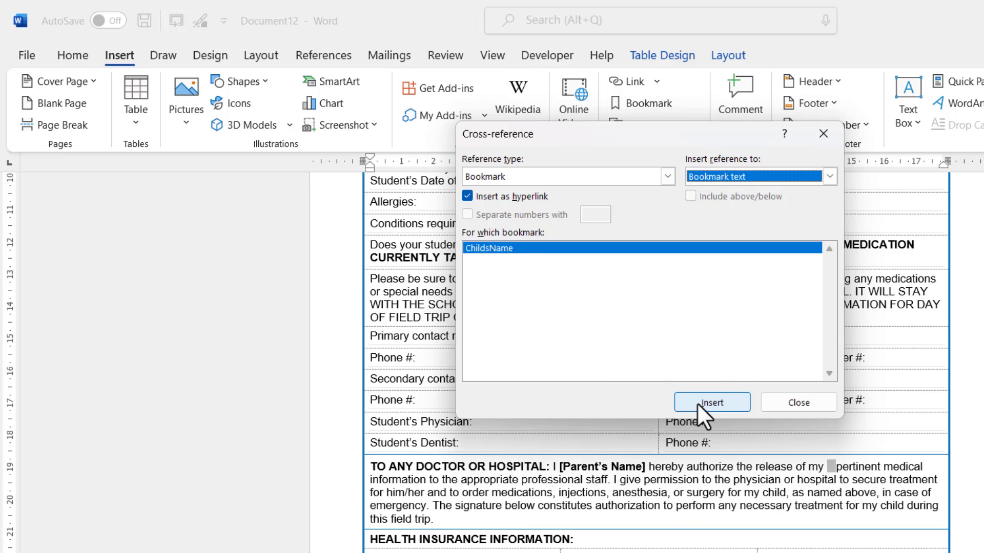
click(793, 406)
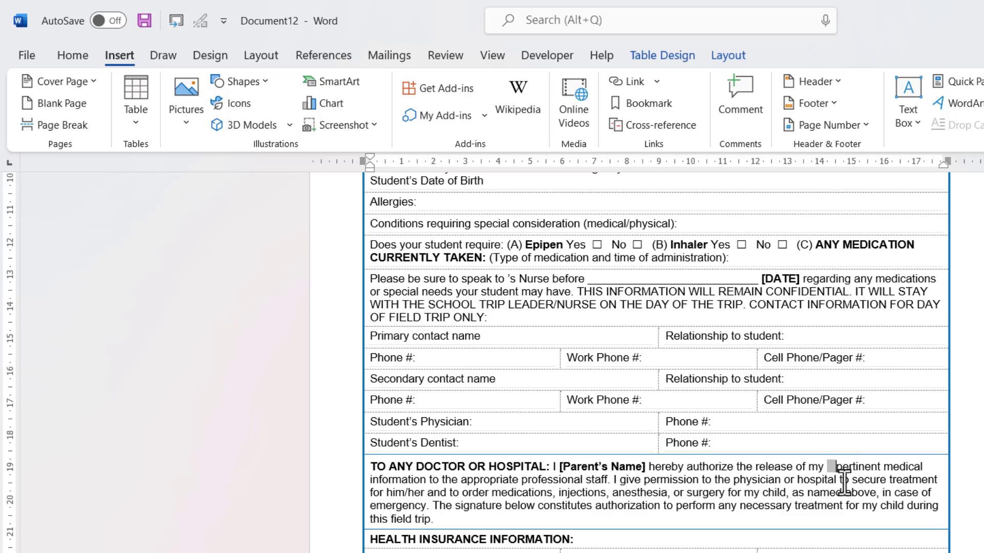
Step: Enter the child's name at the ChildsName spot and update the cross-reference field to repeat it
scroll(859, 459, up, 6)
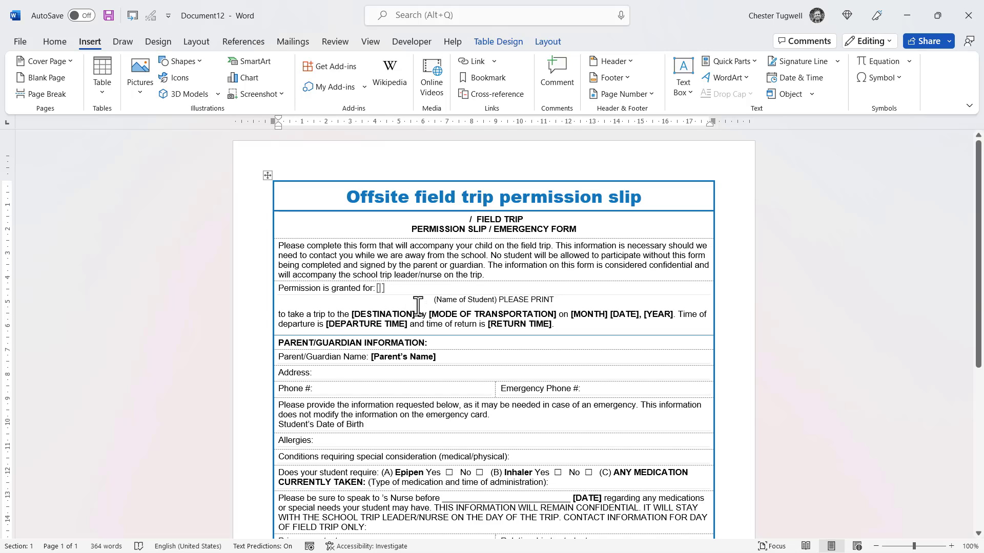
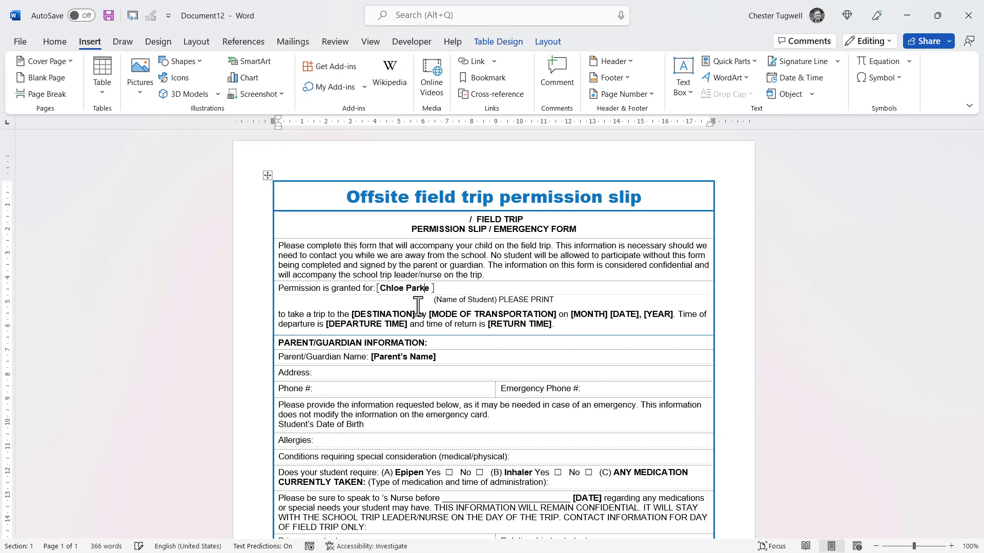
scroll(505, 262, down, 2)
scroll(504, 262, down, 6)
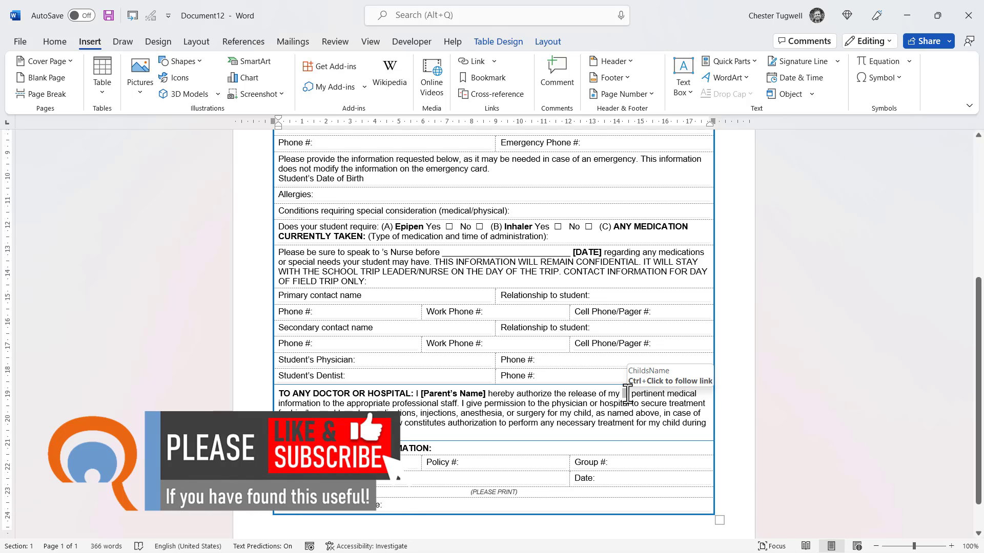
right_click(626, 394)
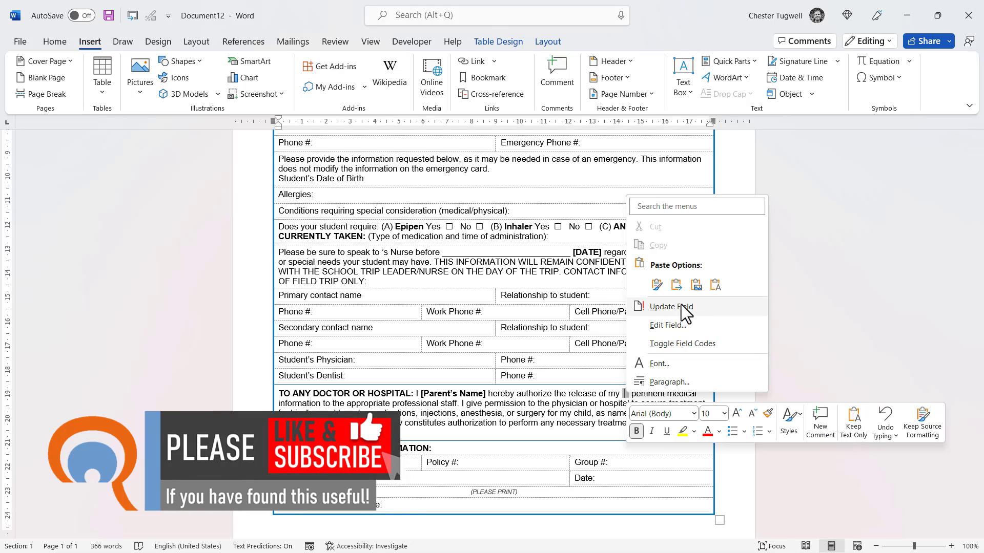
click(681, 305)
key(F9)
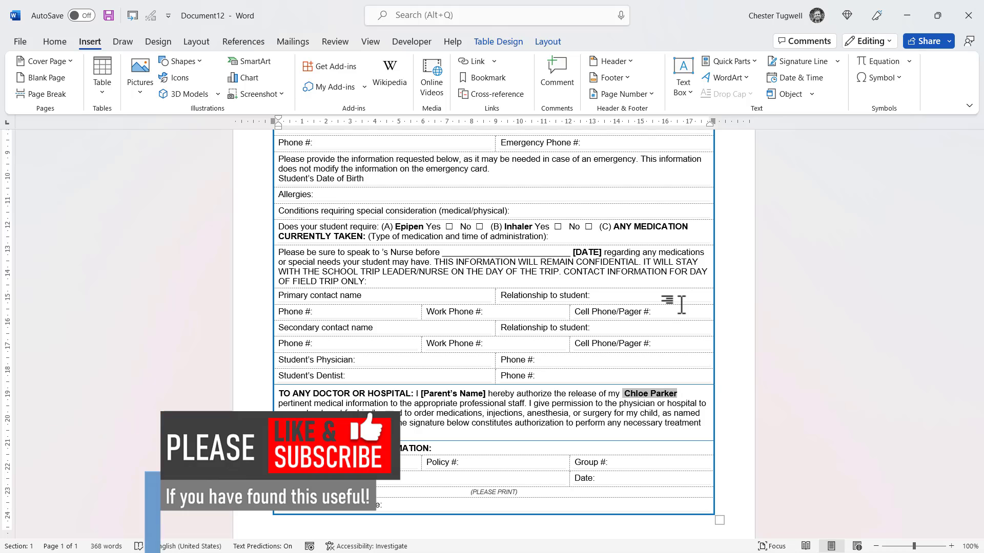
Step: Check the print preview, then return to the document
click(26, 41)
click(36, 236)
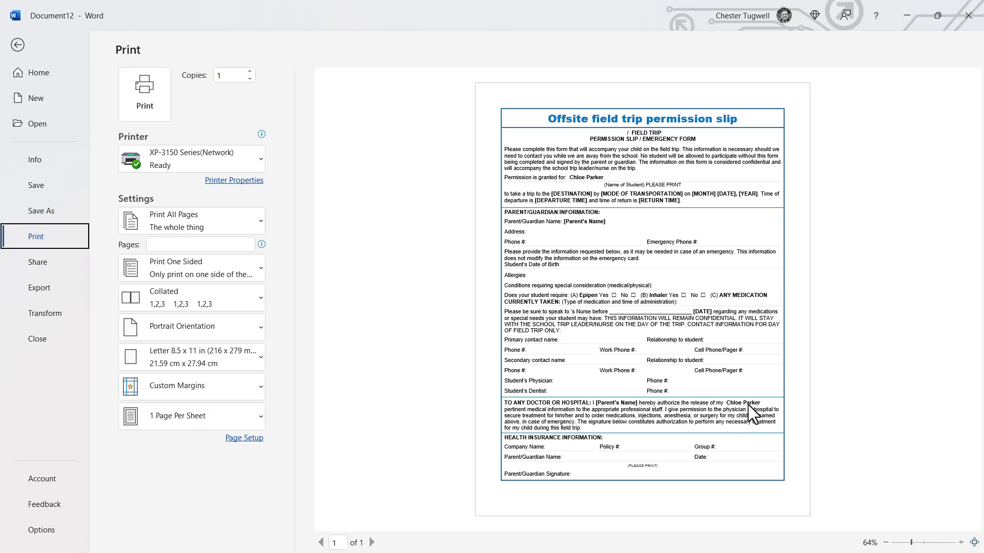
click(18, 44)
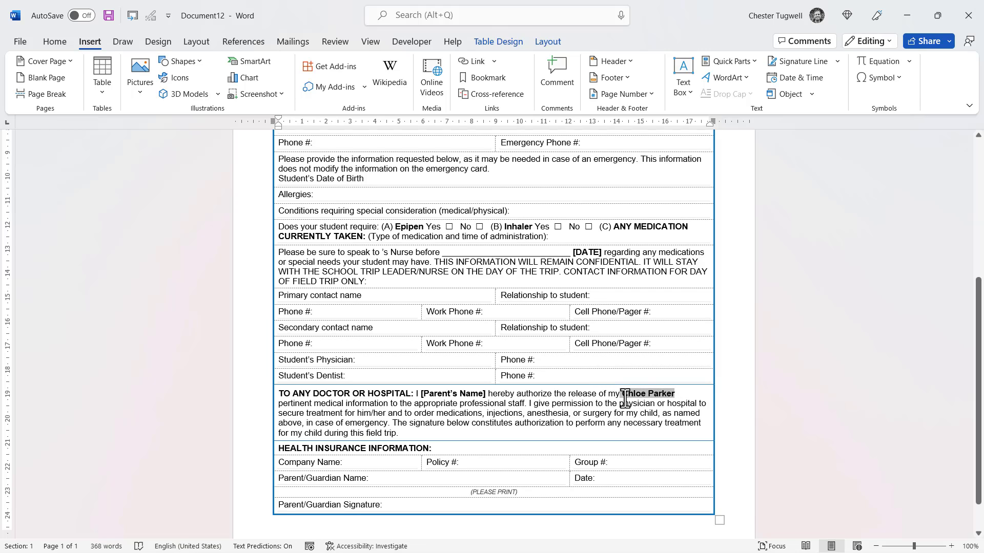
Step: Remove the bold from the repeated child's name in the doctor paragraph
drag(624, 395, 689, 399)
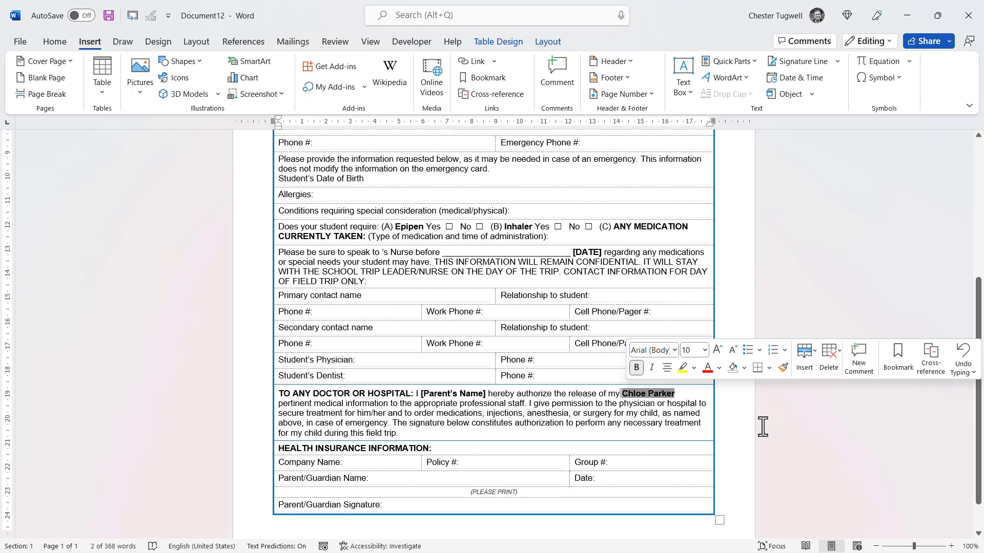
key(ctrl+b)
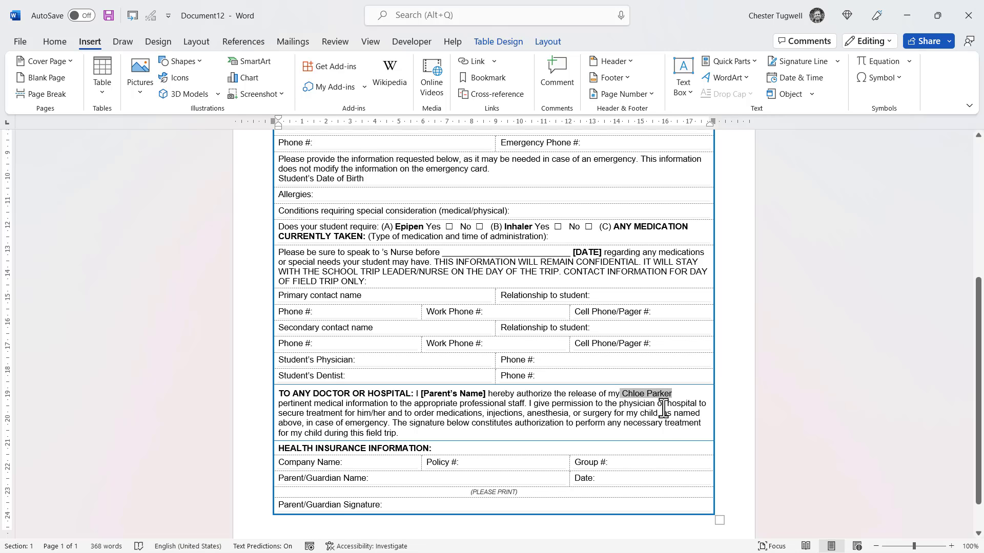
scroll(444, 358, up, 3)
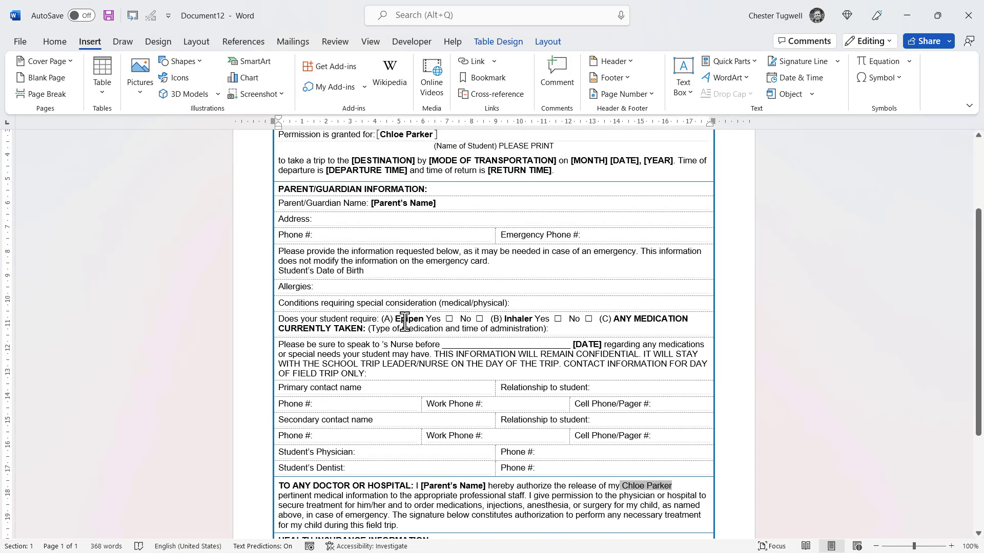
scroll(405, 318, up, 2)
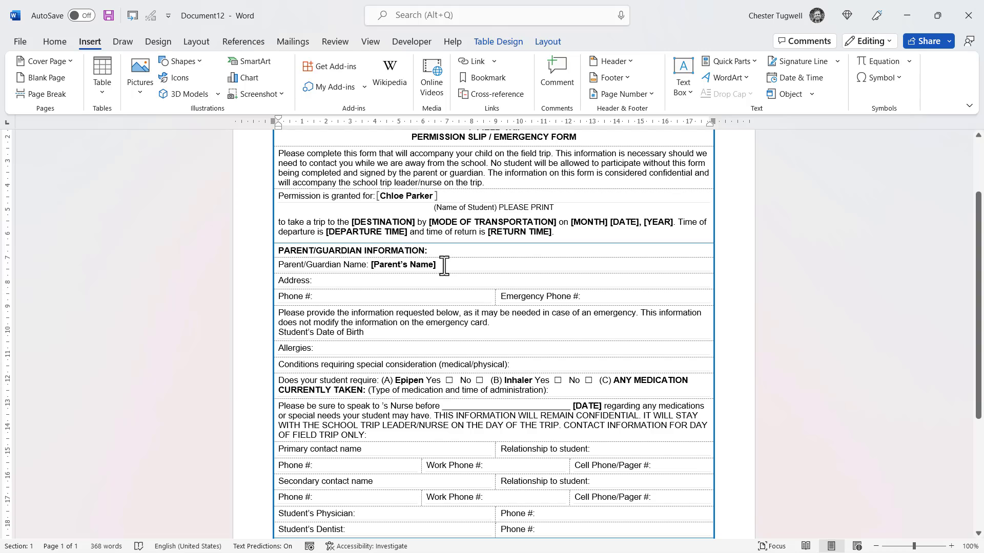
Step: Delete the [Parent's Name] placeholder and start a bookmark named ParentsName there
drag(419, 266, 370, 266)
key(BackSpace)
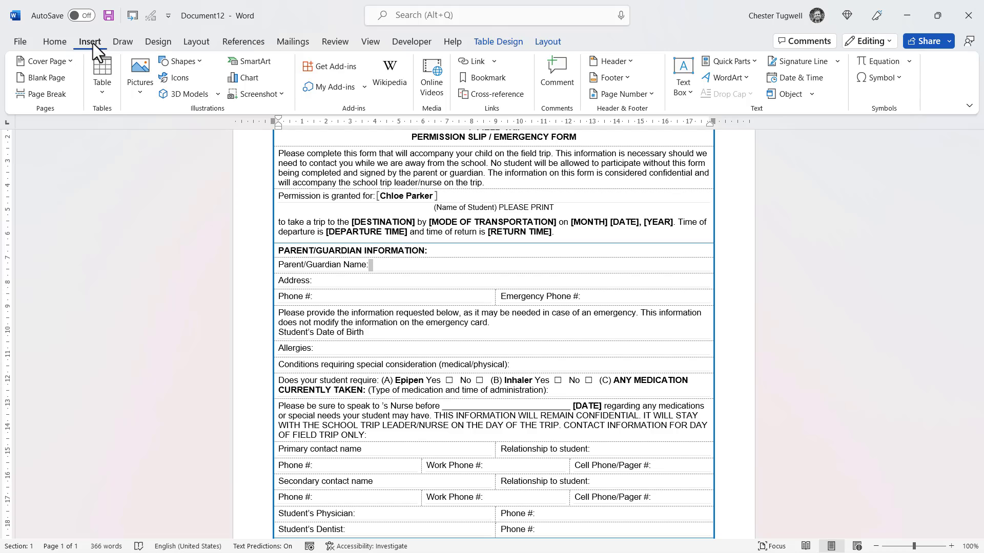
click(472, 80)
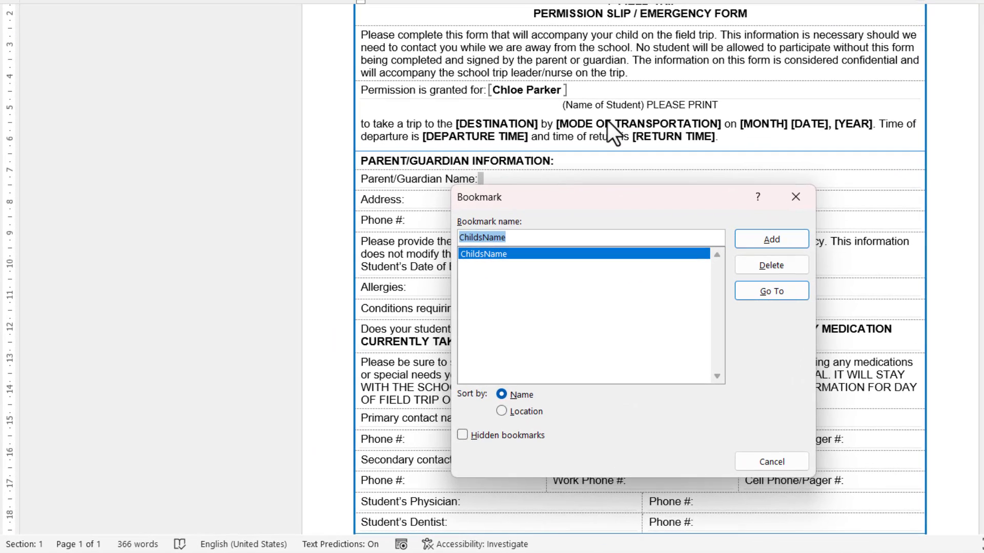
text(Par)
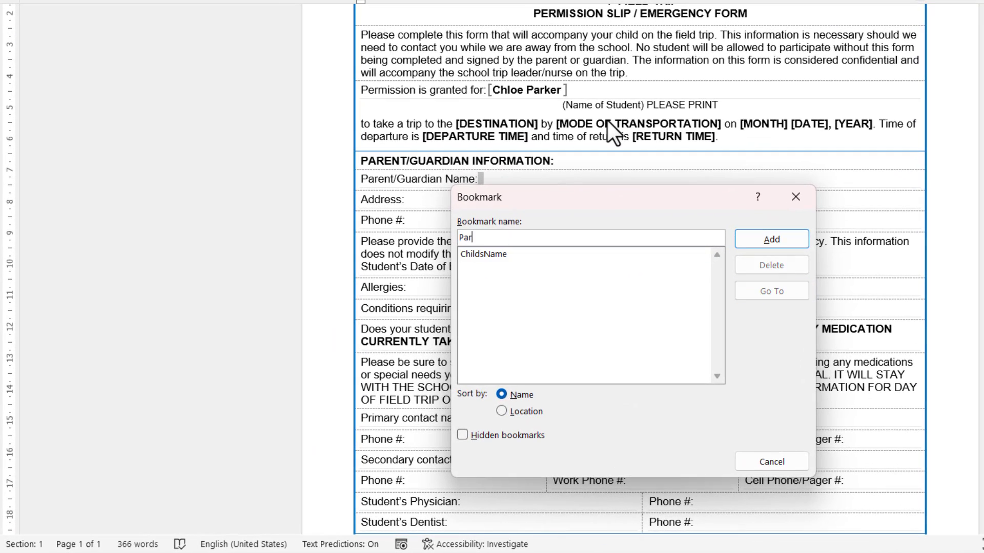
text(entsName)
Step: Add the ParentsName bookmark and swap the doctor paragraph's [Parent's Name] for a cross-reference to it
click(768, 239)
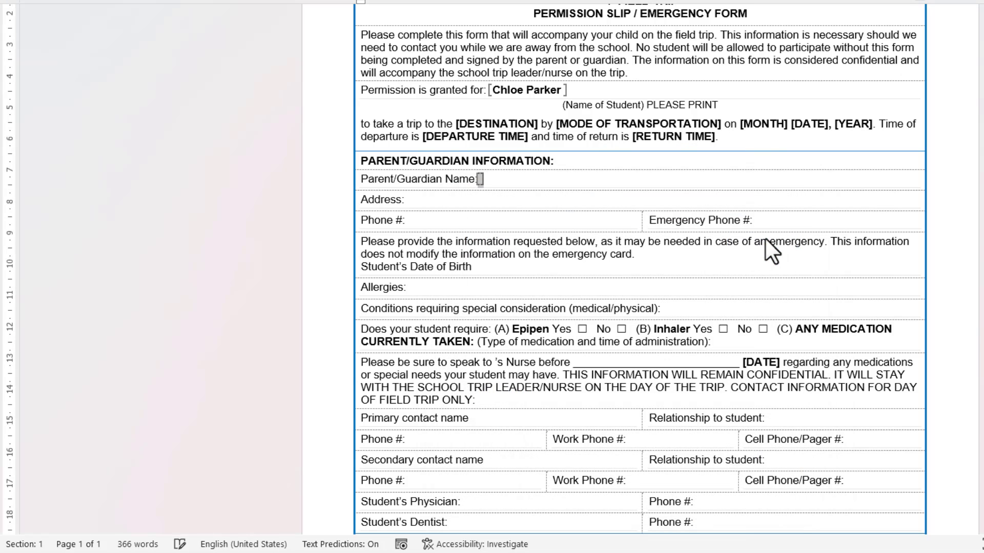
scroll(598, 243, down, 2)
scroll(598, 244, down, 7)
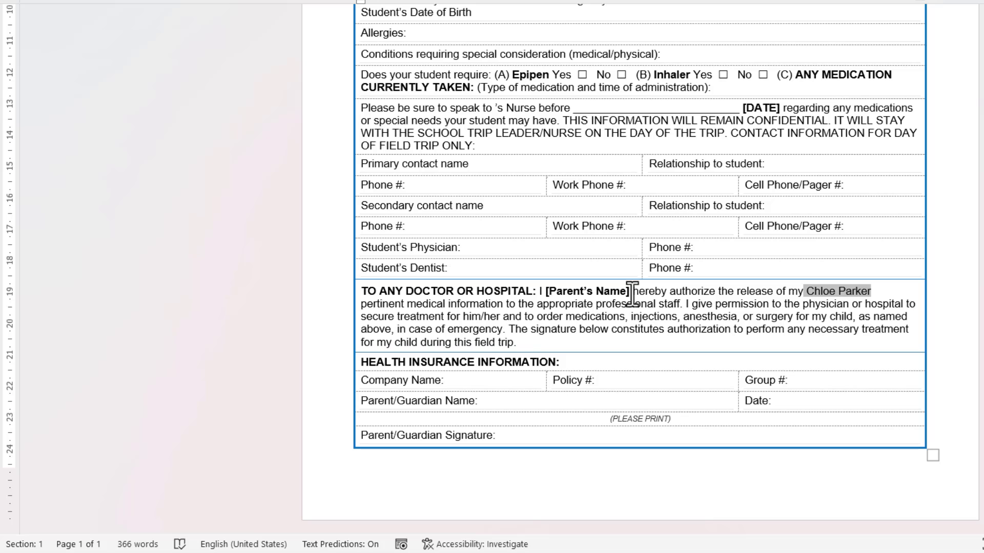
drag(632, 294, 548, 296)
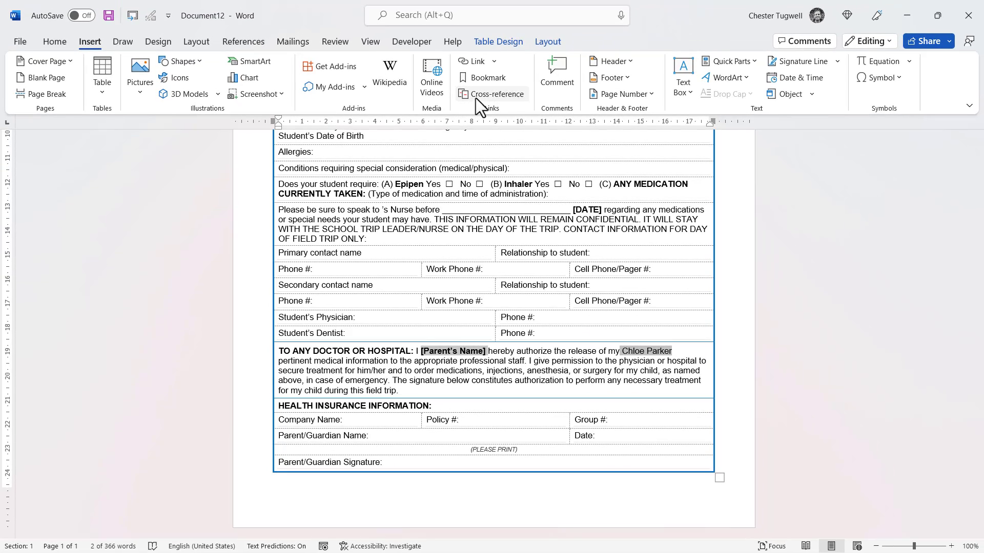
click(536, 38)
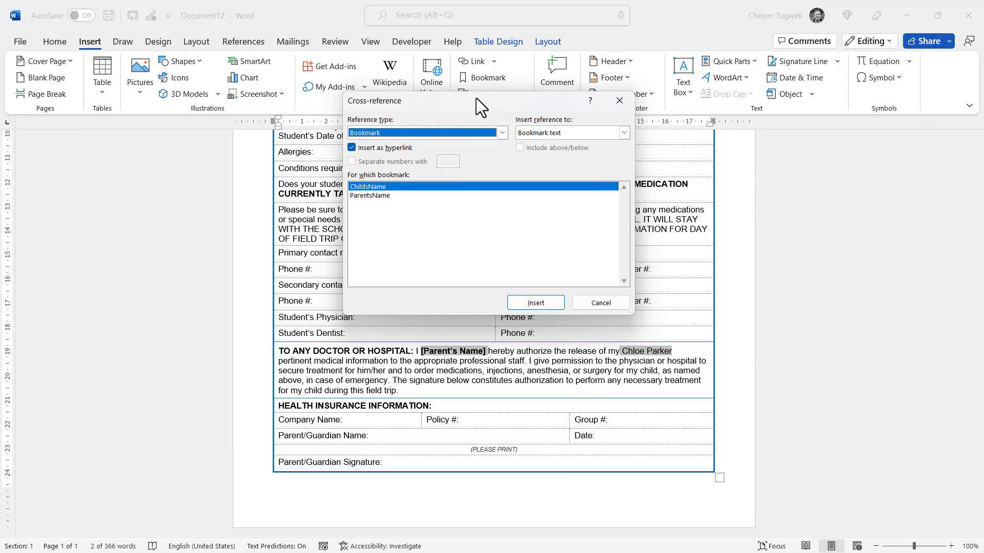
click(381, 196)
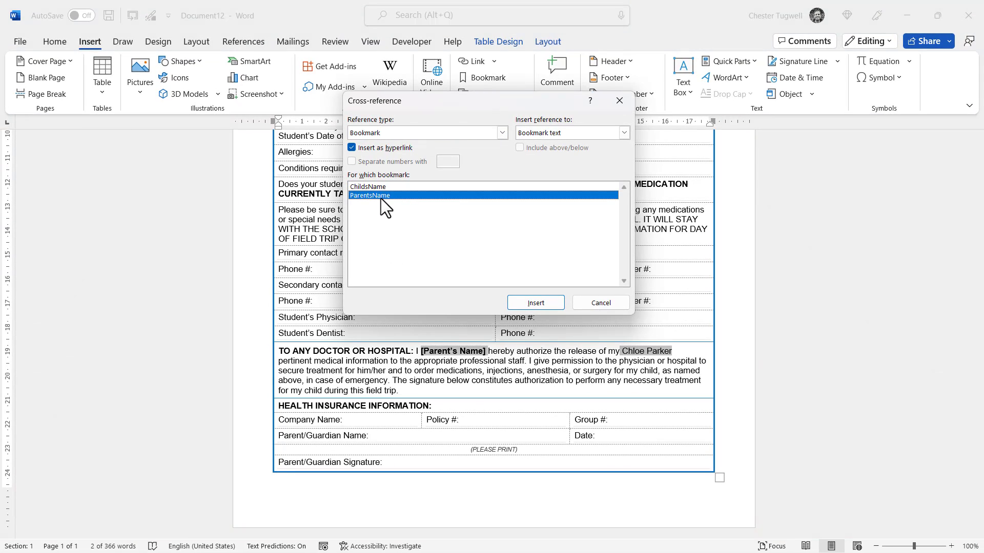
click(532, 303)
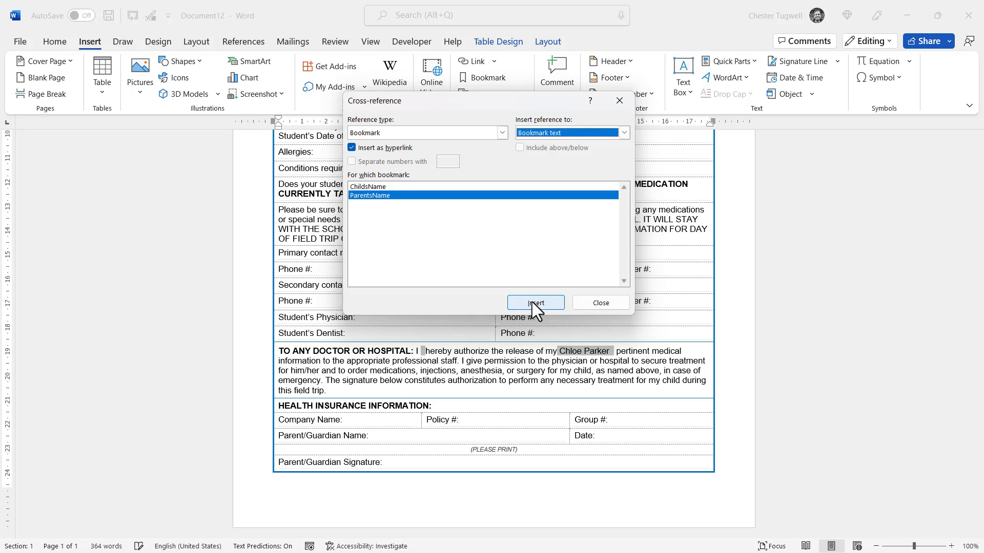
click(589, 303)
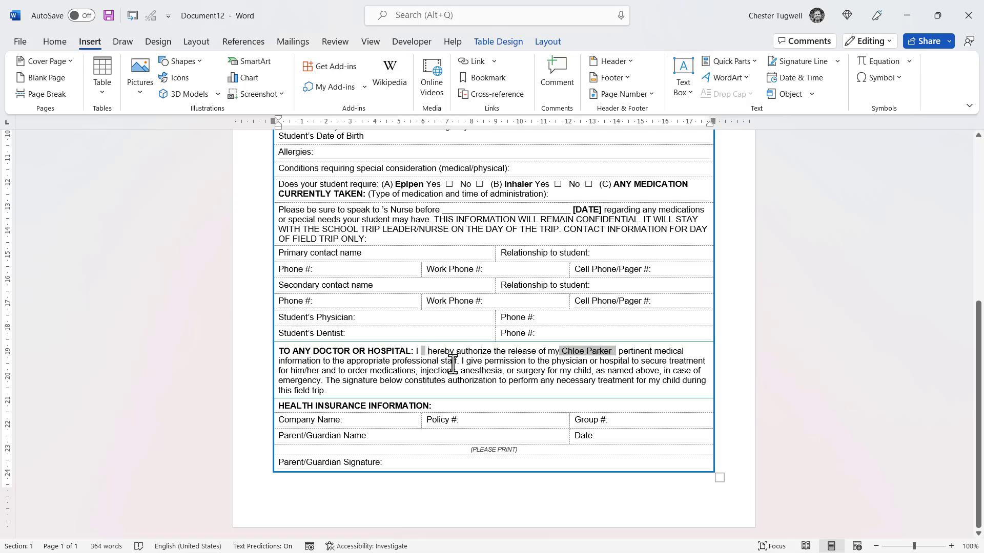
Step: Insert a ParentsName cross-reference after 'Parent/Guardian Name:' in the health insurance section
click(381, 438)
click(493, 94)
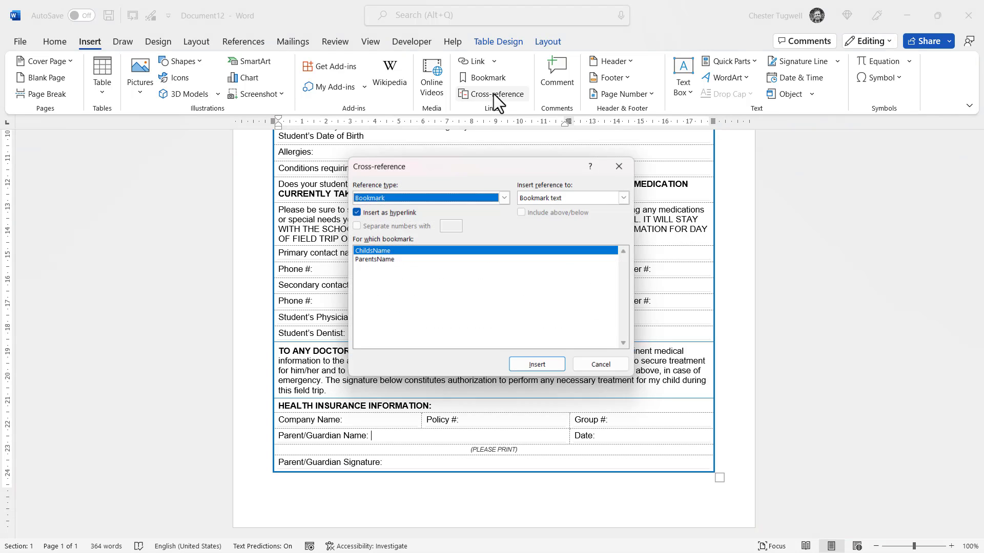
click(380, 260)
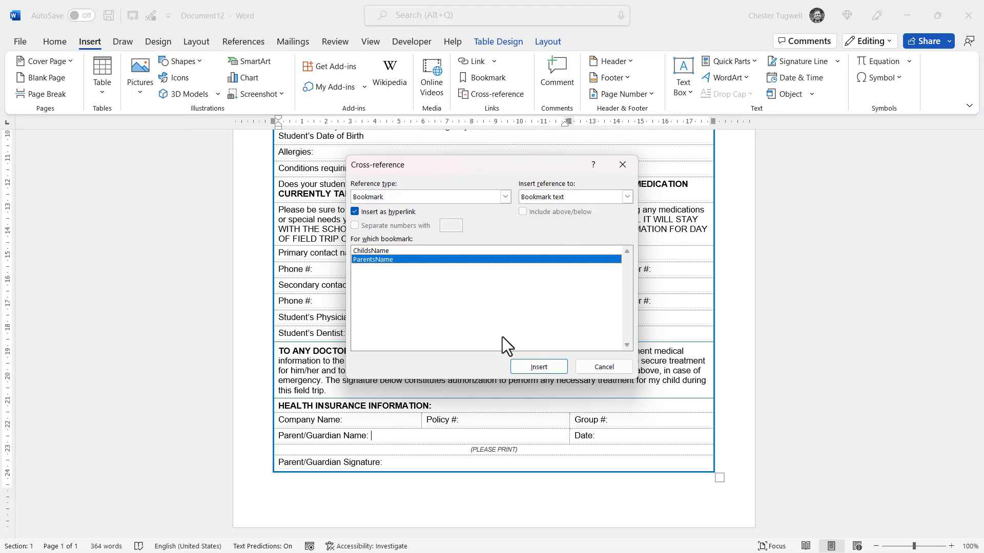
click(533, 367)
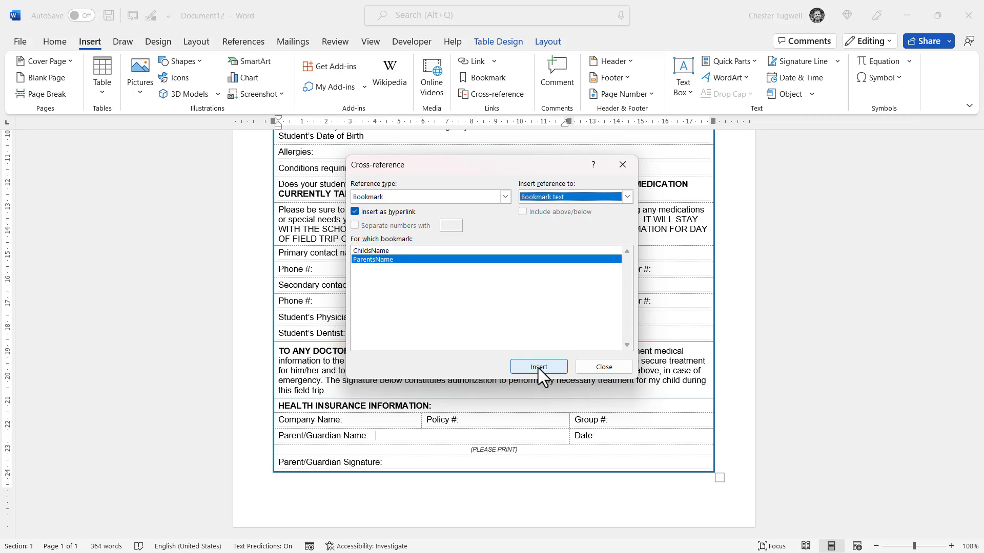
click(591, 367)
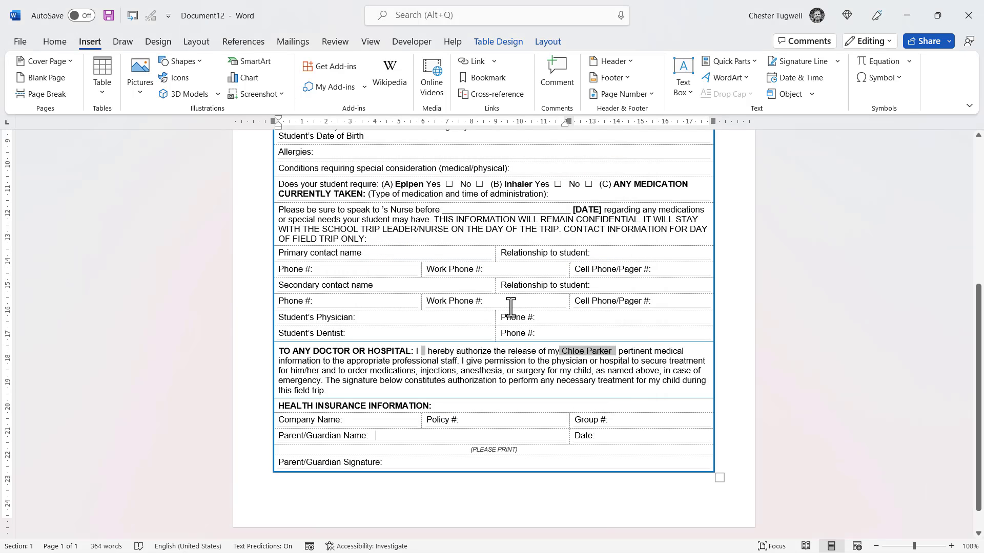
scroll(512, 309, up, 8)
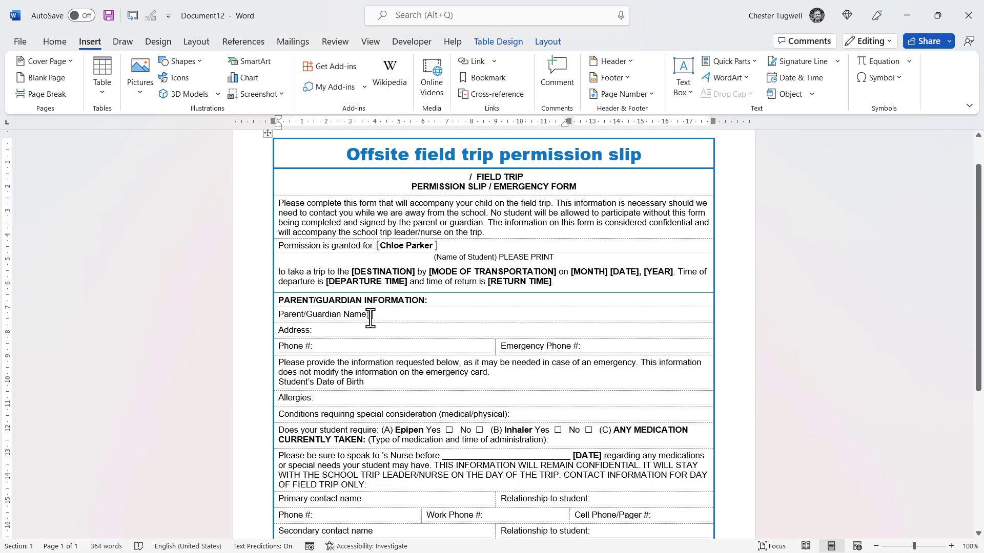
Step: Type the parent's name at the Parent/Guardian Name bookmark, then select the whole document
click(372, 314)
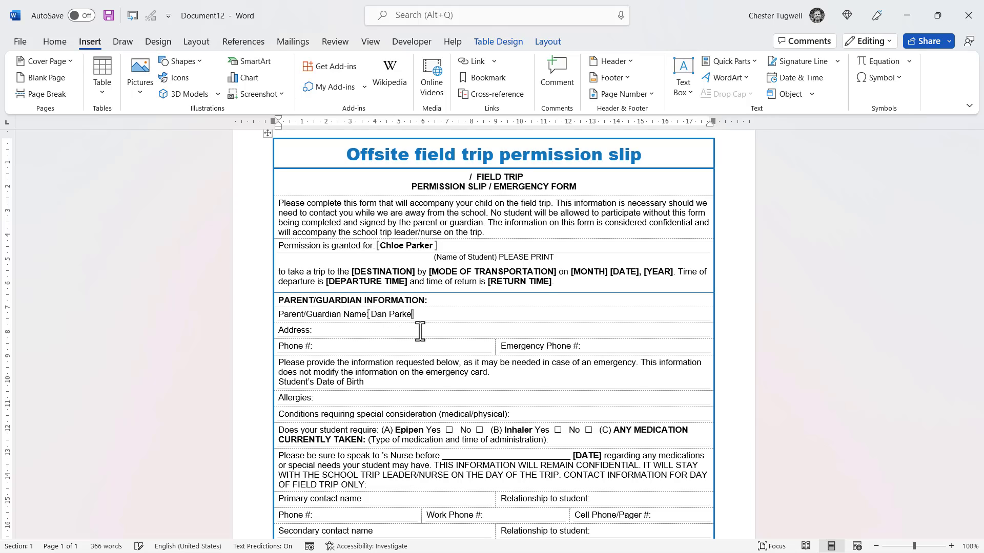
scroll(448, 356, down, 1)
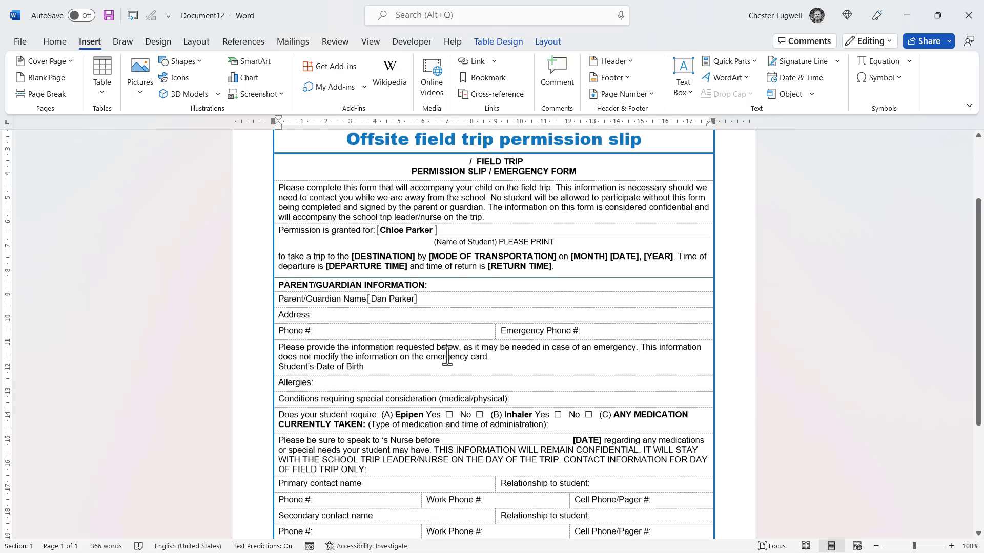
scroll(447, 356, down, 8)
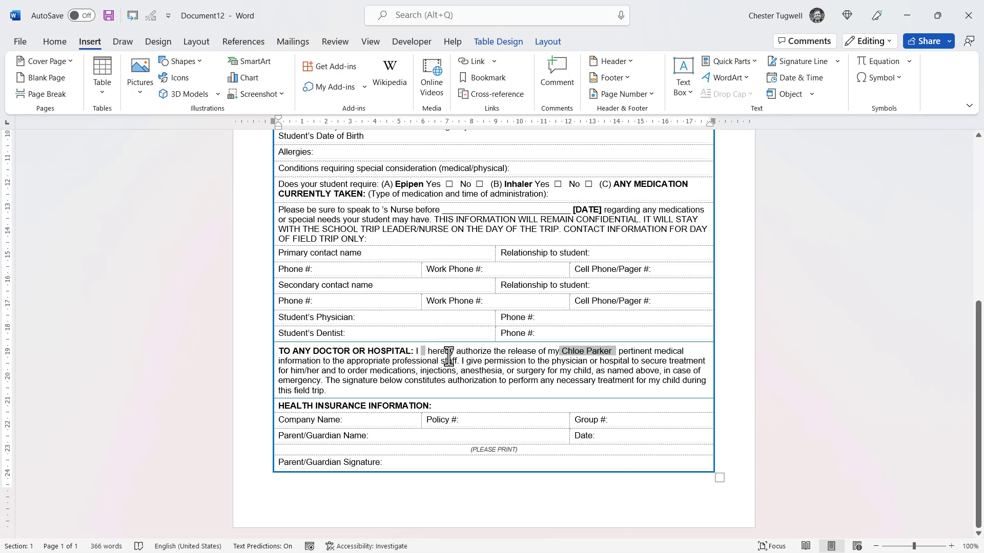
key(ctrl+a)
Step: Update all fields so both parent-name references show the entered name, then deselect
right_click(447, 356)
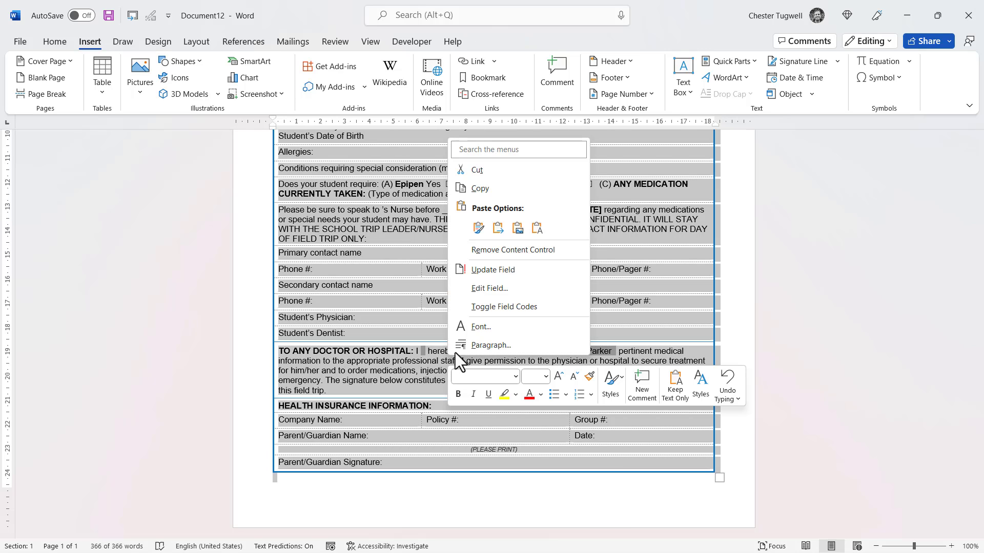
click(494, 270)
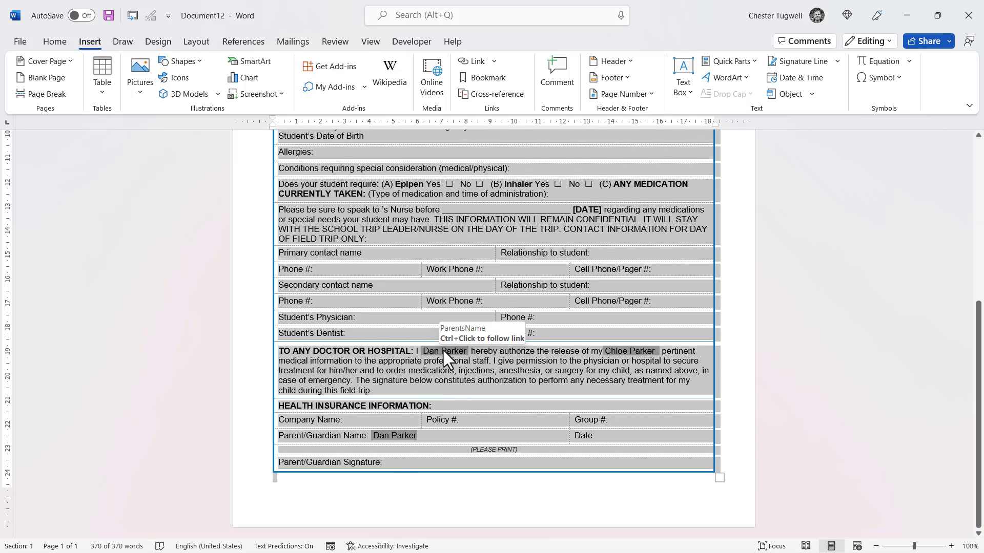
click(727, 310)
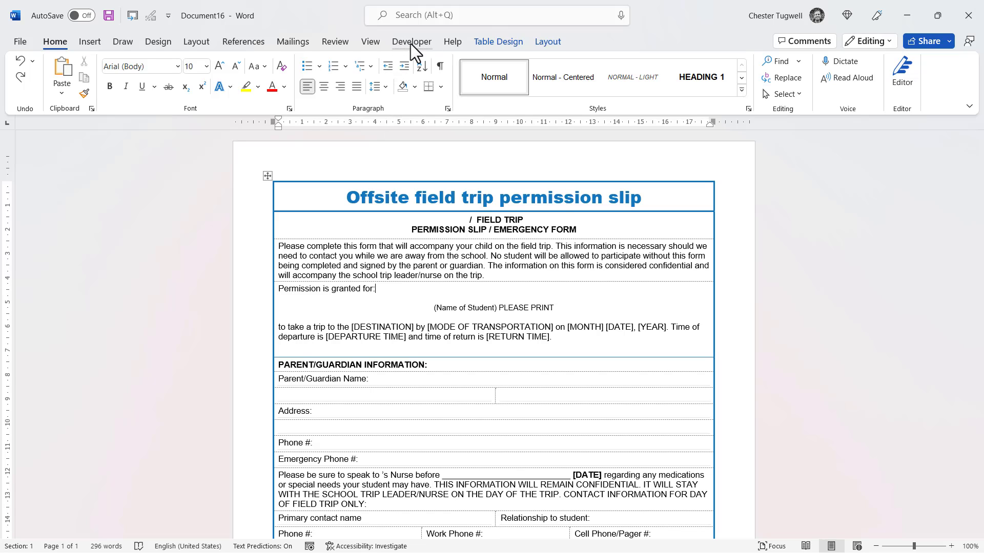
Step: Enable the Developer tab in the ribbon customization settings and confirm
right_click(371, 42)
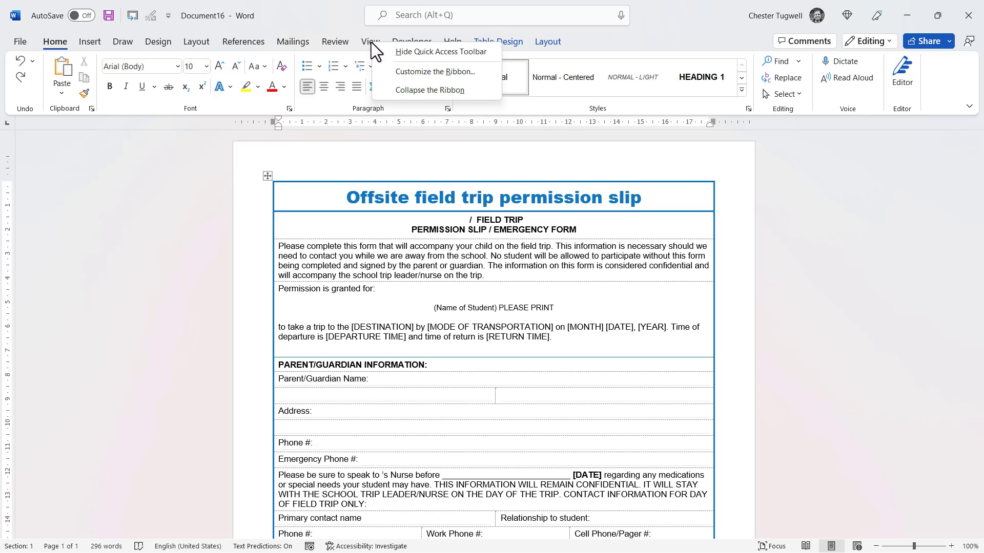
click(394, 72)
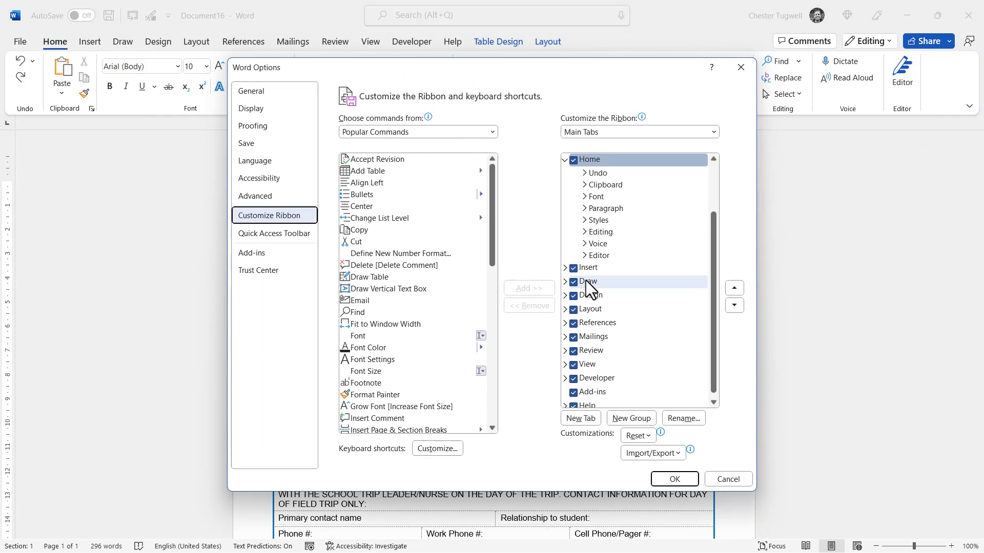
scroll(627, 306, down, 1)
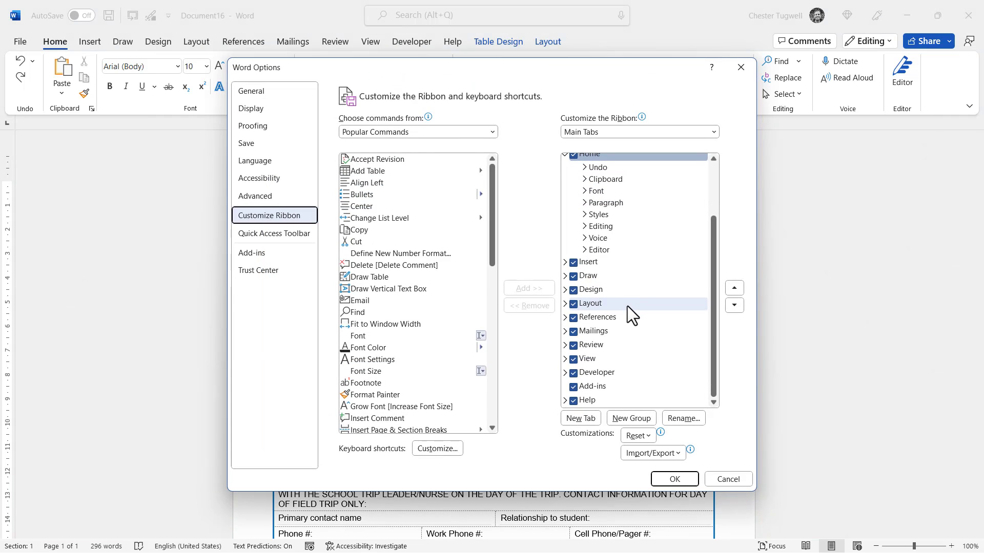
click(574, 375)
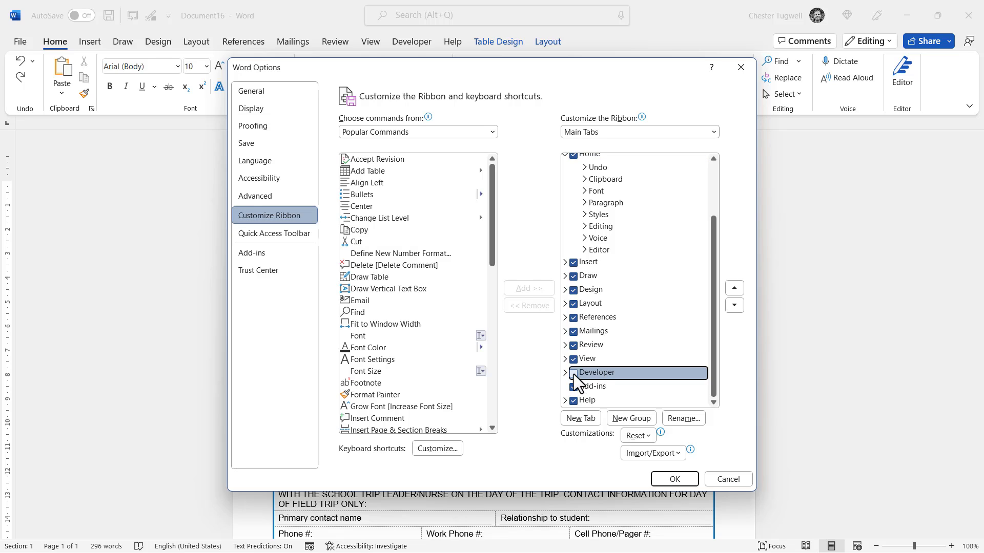
click(675, 480)
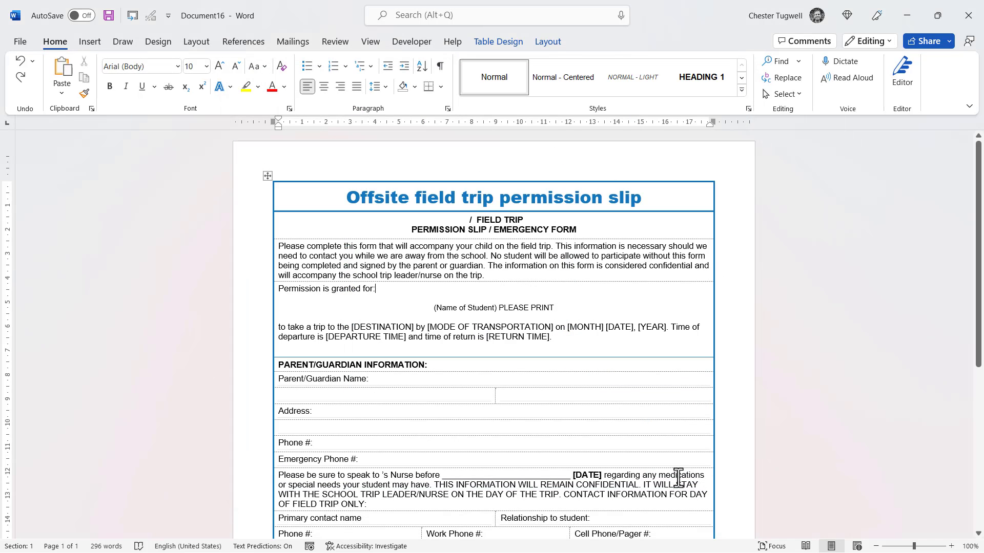
Step: Insert a legacy text form field after "Permission is granted for:" and open its options
click(379, 288)
click(402, 43)
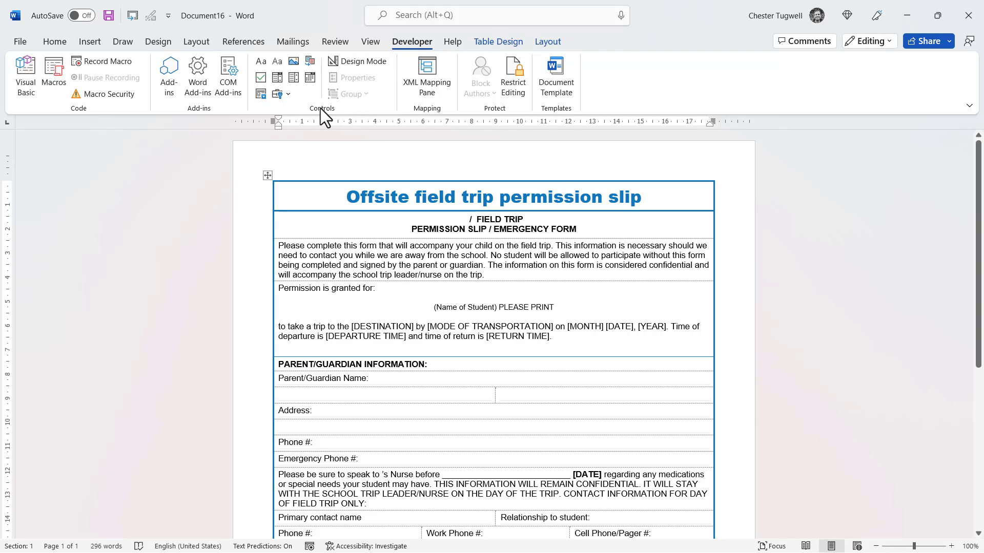
click(288, 94)
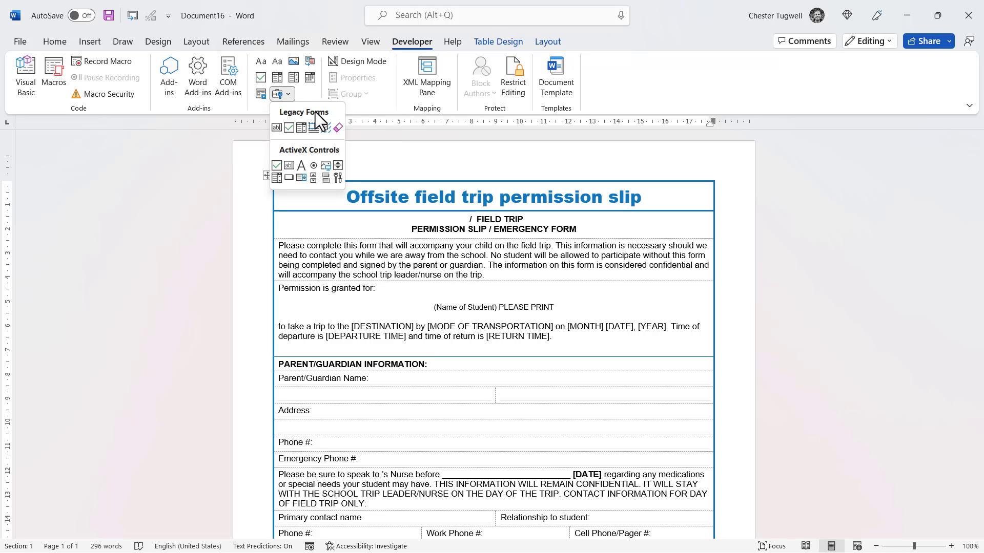
click(276, 127)
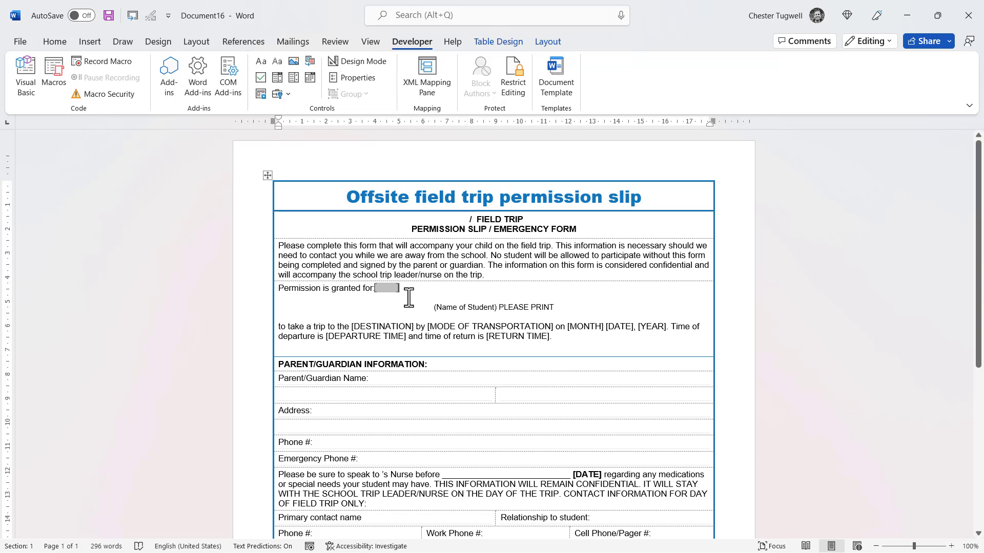
click(357, 78)
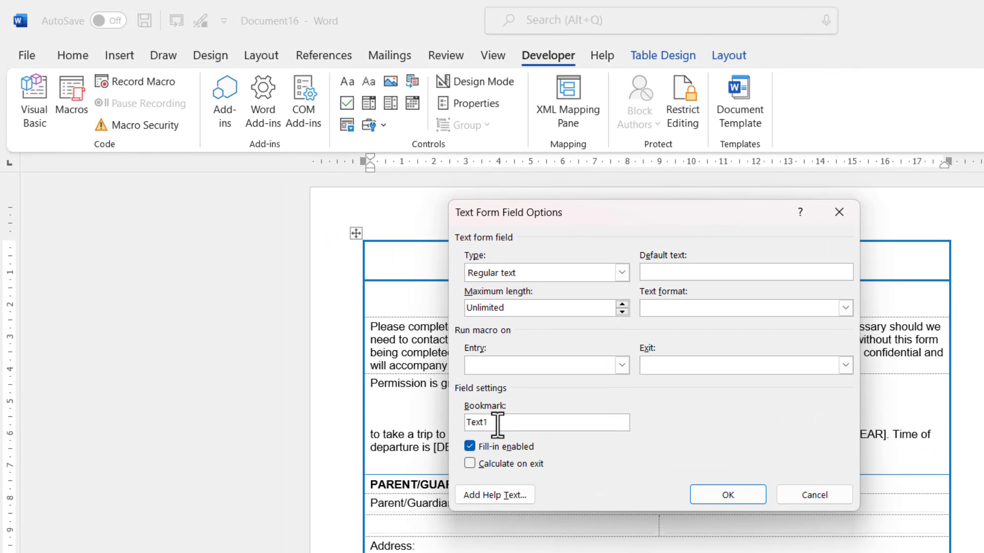
Step: Rename the field's bookmark from Text1 to ChildsName and enable Calculate on exit
drag(497, 424, 451, 415)
click(468, 463)
click(701, 491)
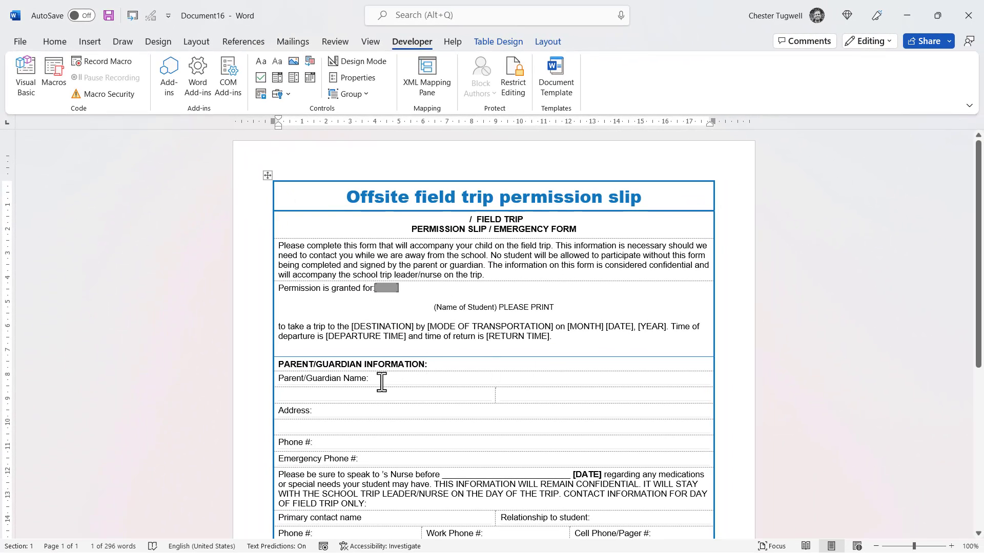
click(394, 393)
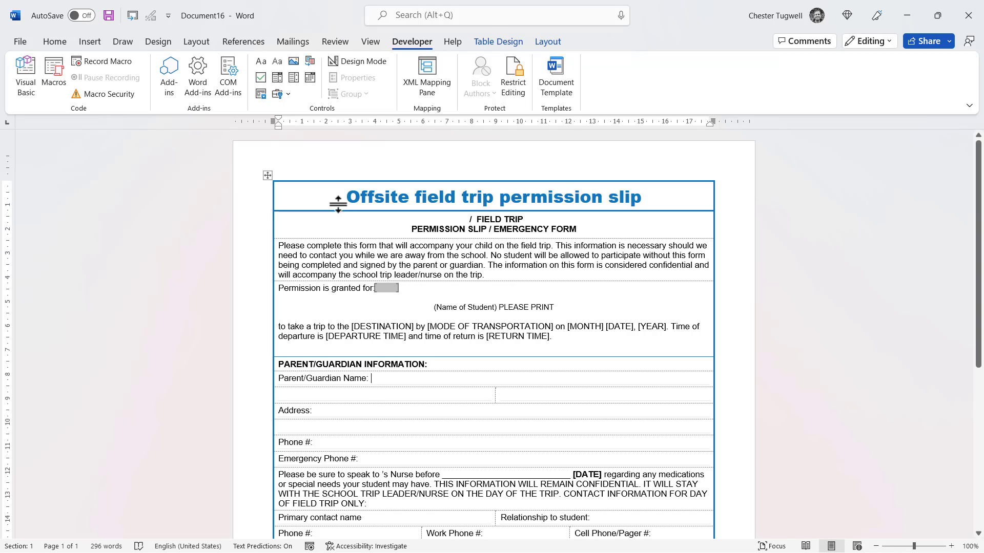
Step: Add a text form field after "Parent/Guardian Name:" bookmarked ParentsName, with Calculate on exit
click(283, 95)
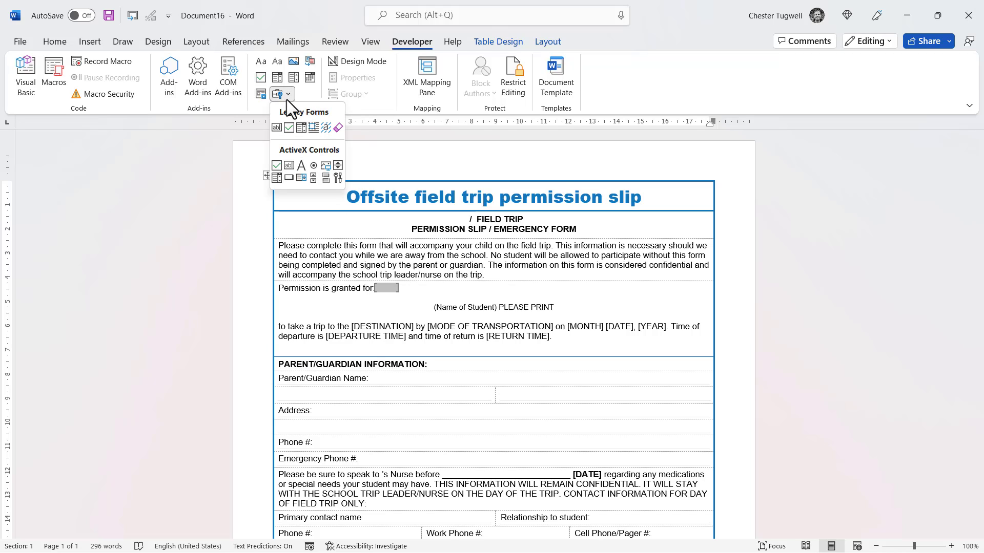
click(279, 128)
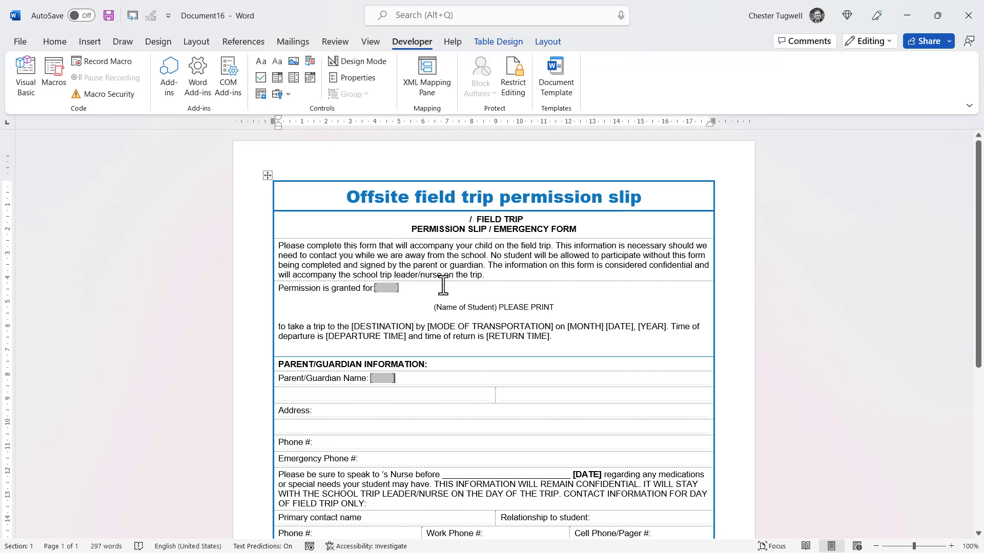
click(368, 79)
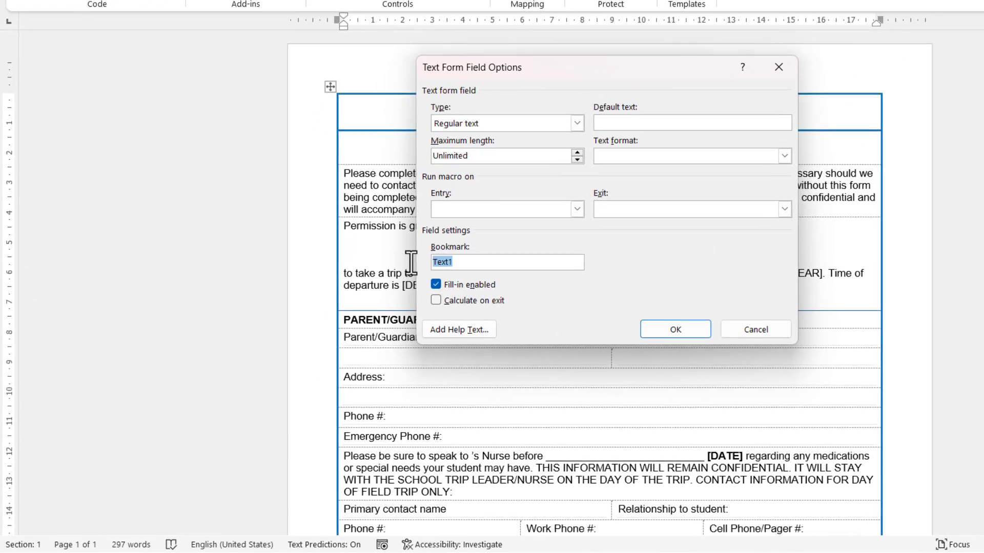
text(Par)
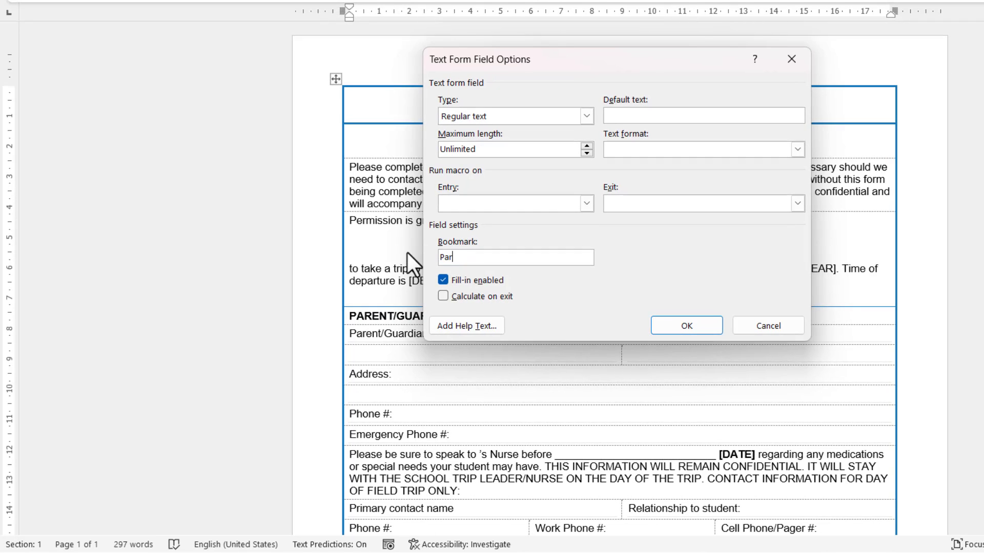
text(entsName)
click(443, 297)
click(686, 325)
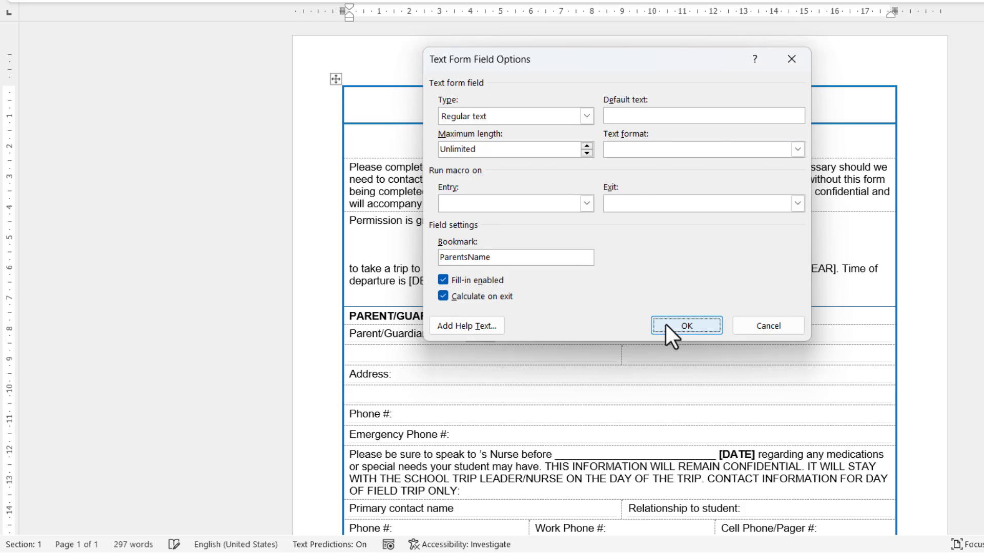
scroll(467, 365, down, 3)
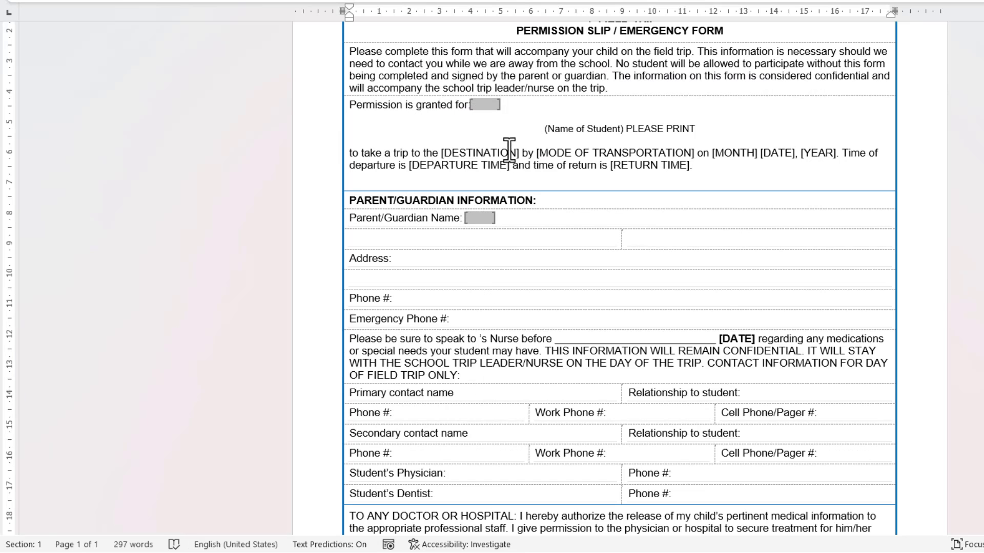
Step: Insert a REF ParentsName field after "I," and replace "my child's" with a REF ChildsName field
scroll(517, 282, down, 6)
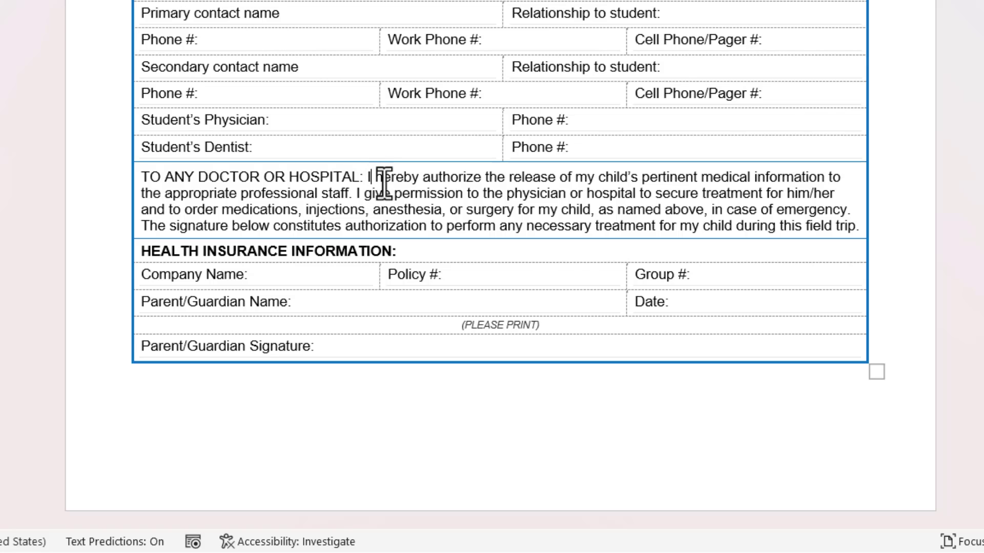
text(, {)
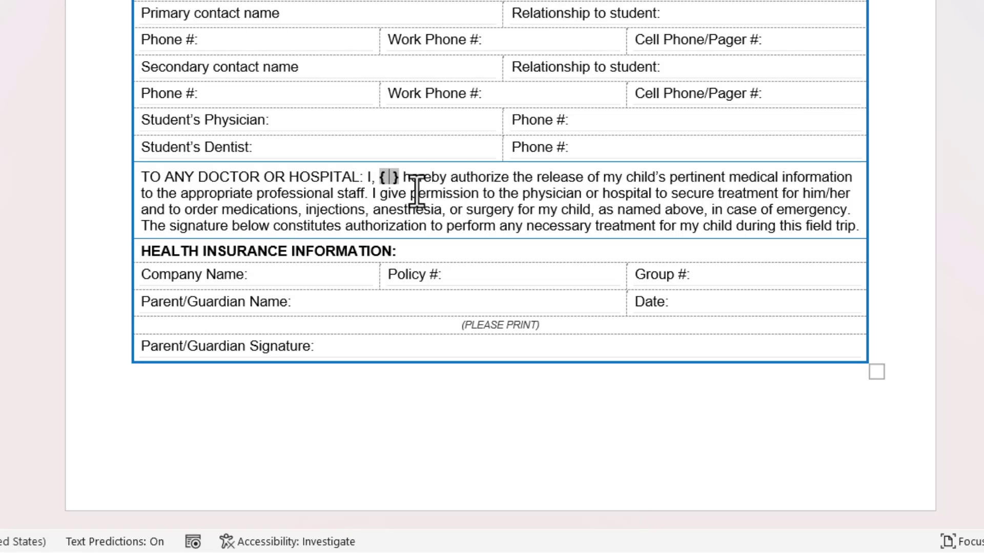
text(REF)
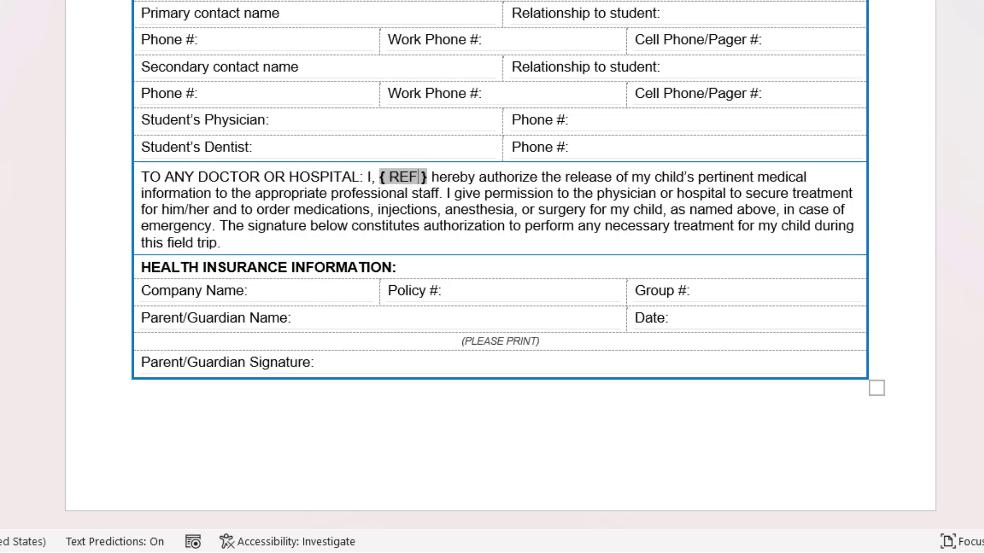
text( Pare)
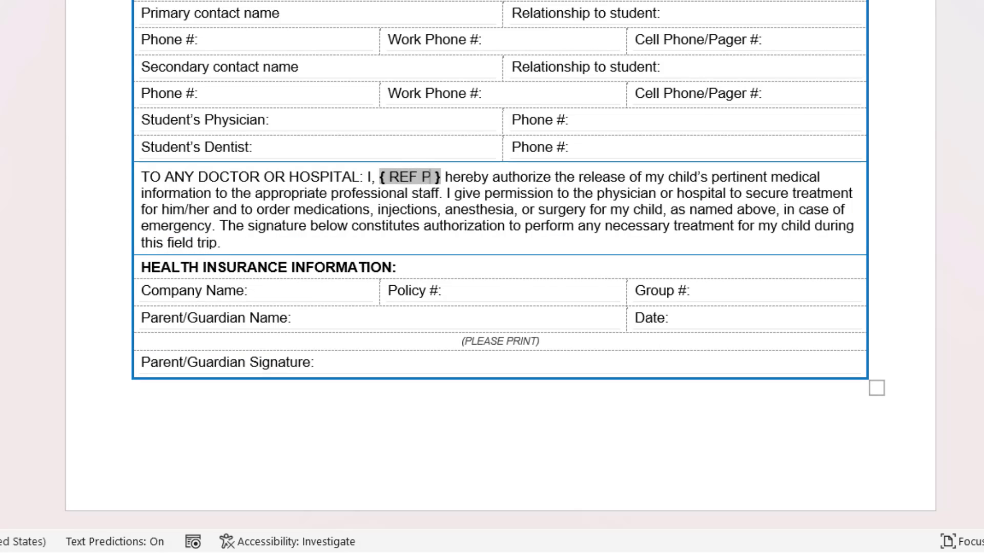
text(nt)
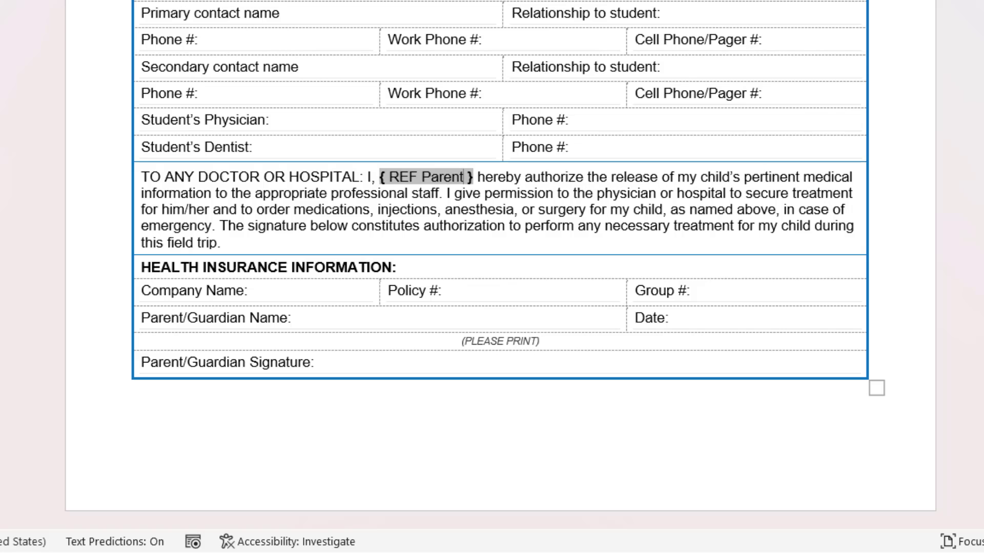
text(s)
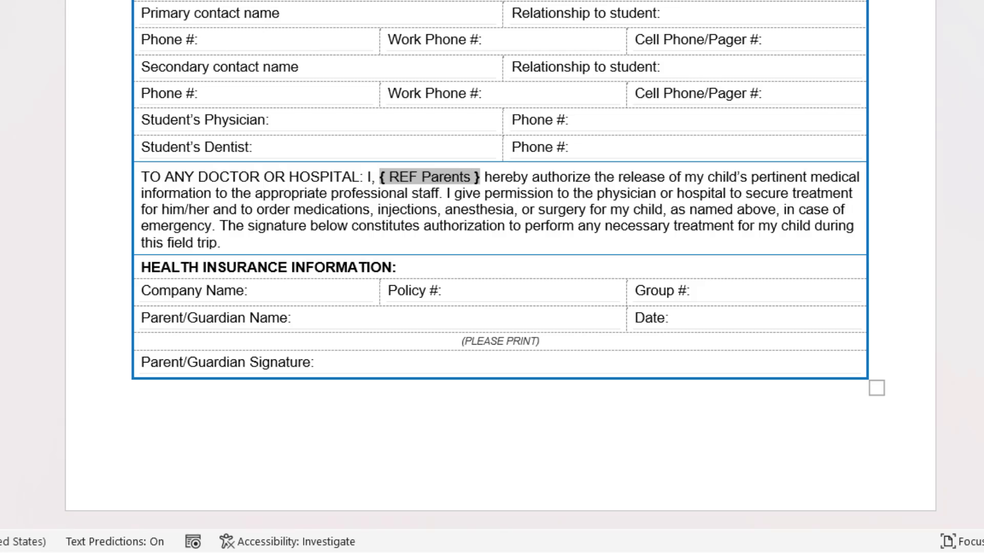
text(Name)
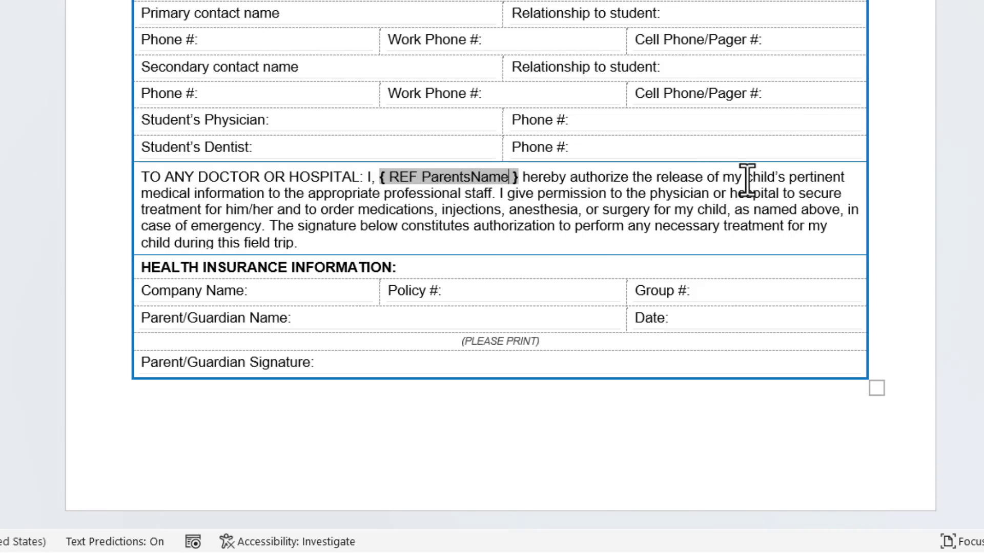
drag(725, 180, 775, 179)
key(Delete)
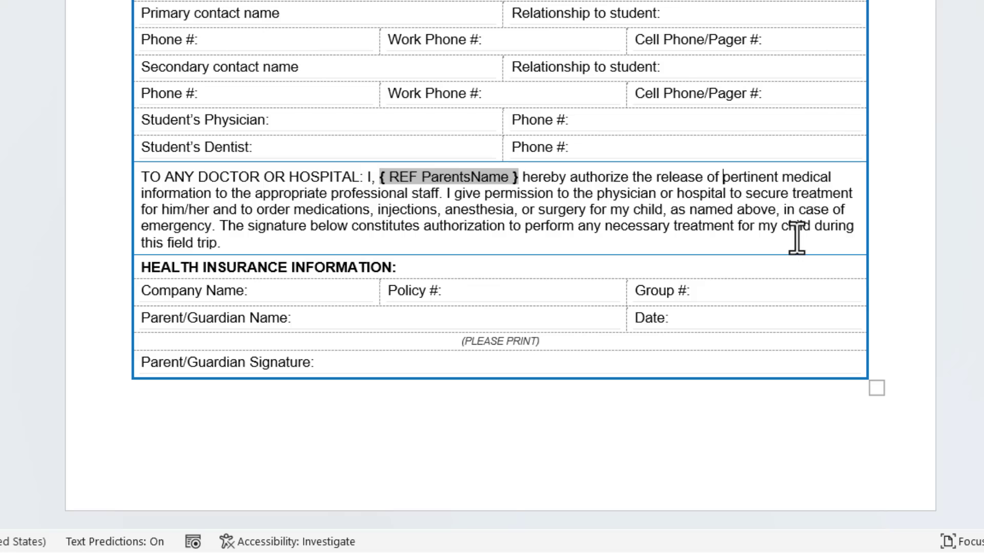
key(ctrl+F9)
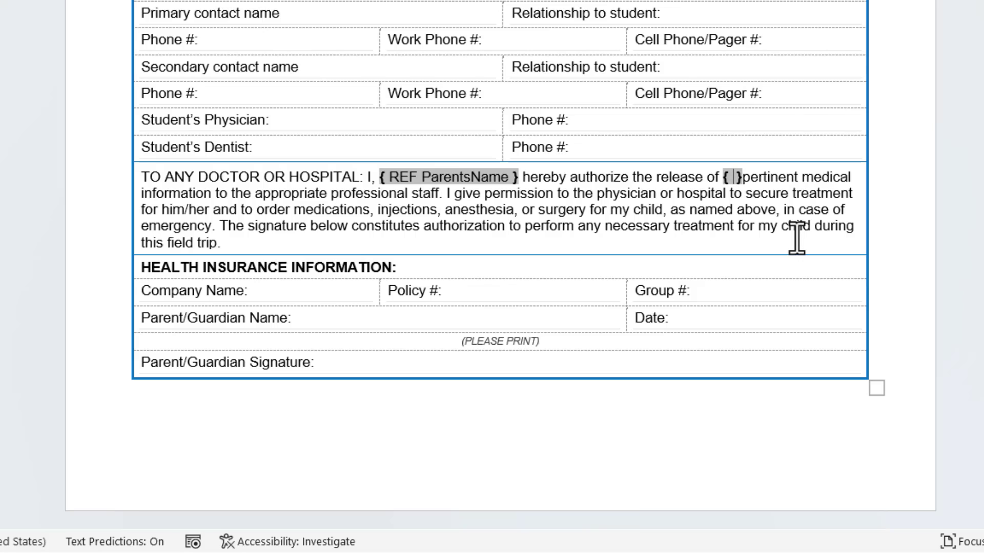
text(REF)
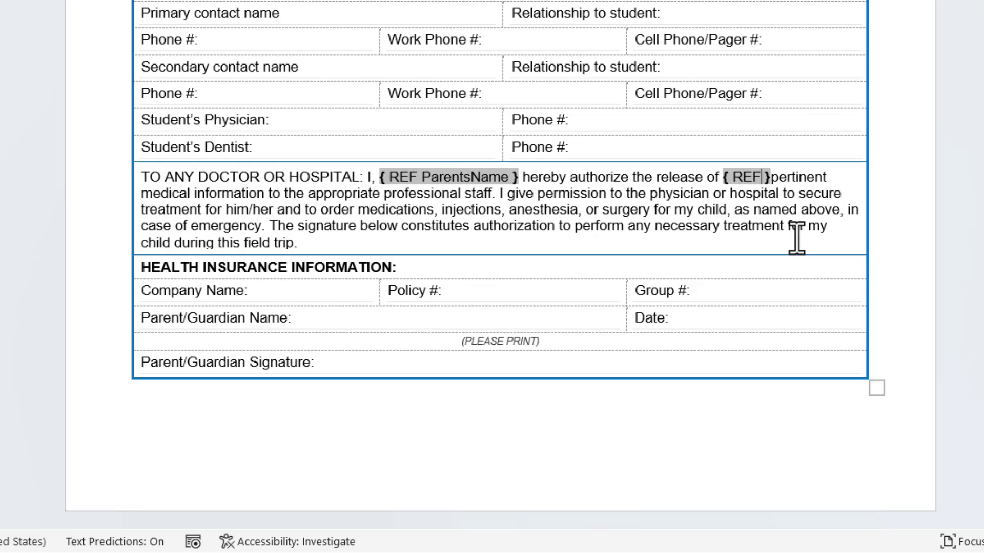
text( Chi )
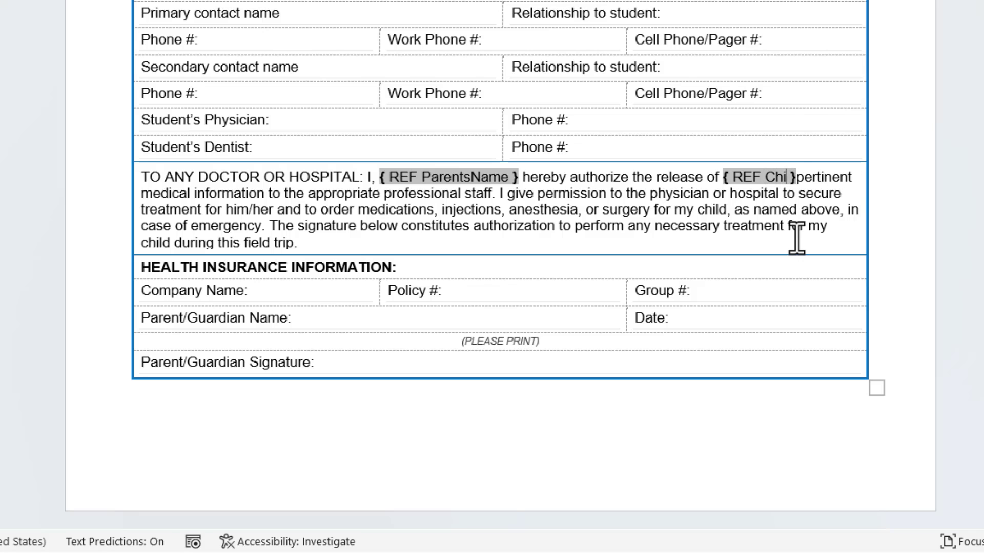
text(ldsName)
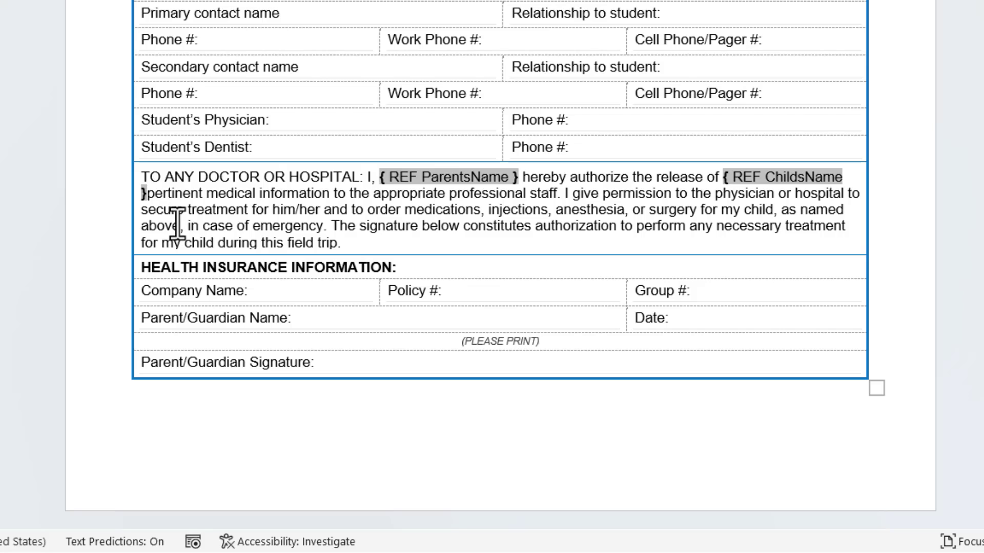
Step: Insert a REF ParentsName field after the insurance section's "Parent/Guardian Name:"
click(309, 321)
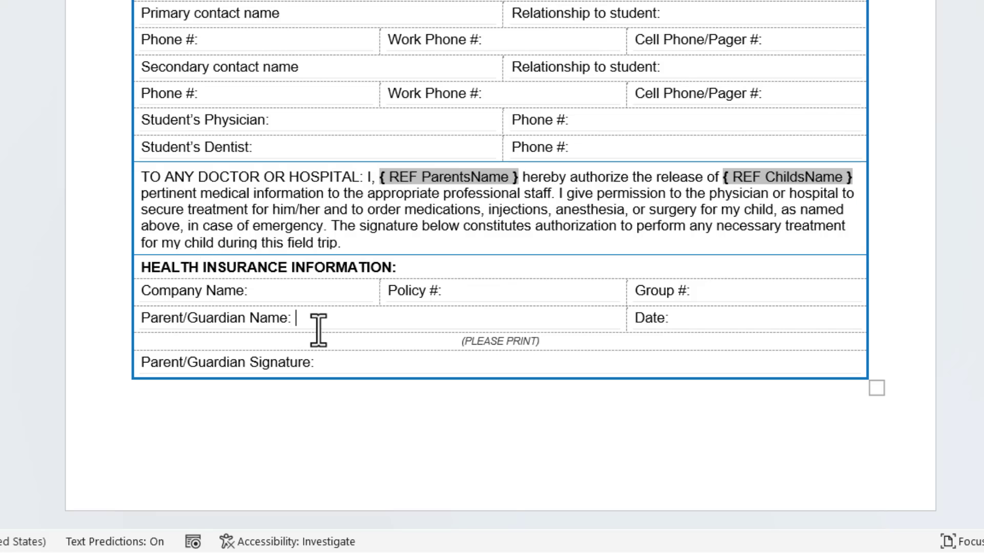
key(ctrl+F9)
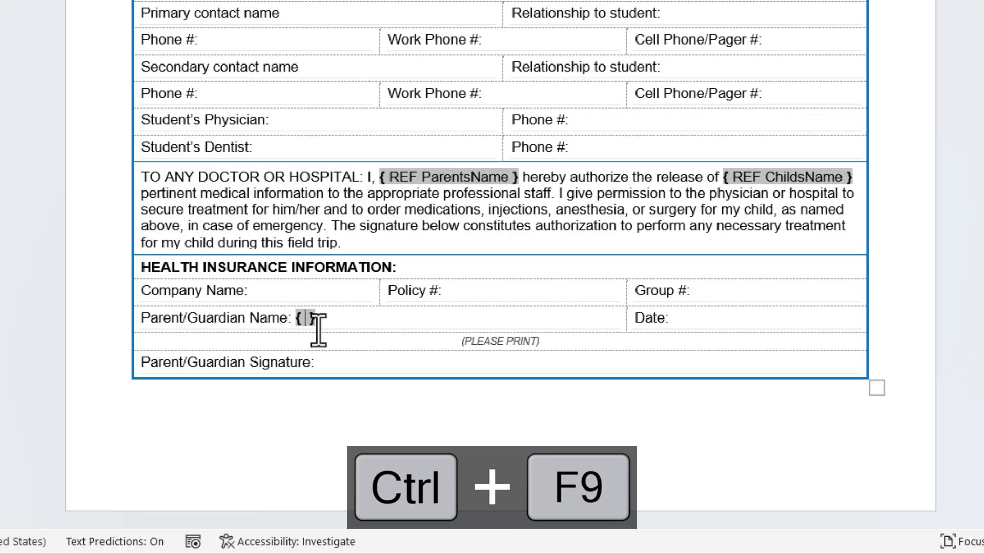
text(REF Par )
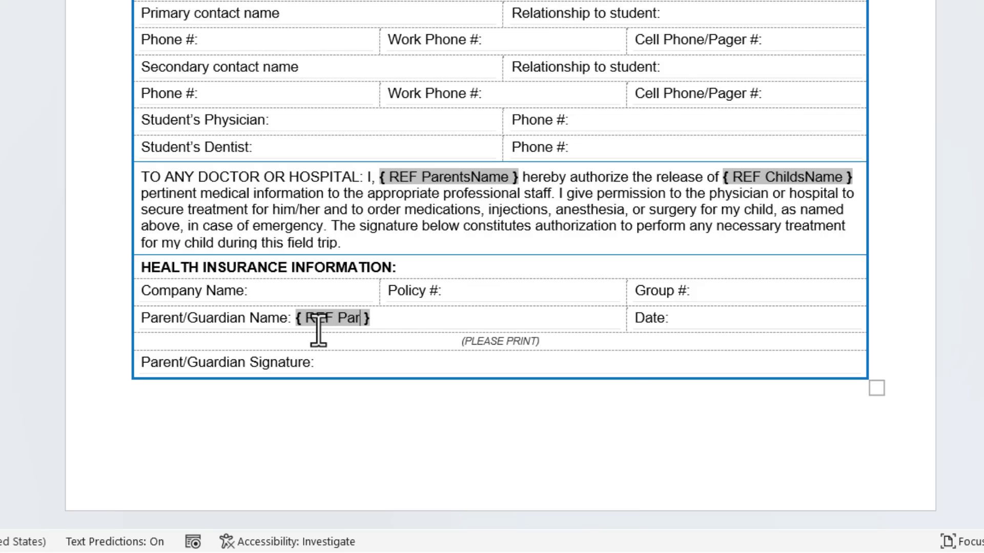
text(entsName)
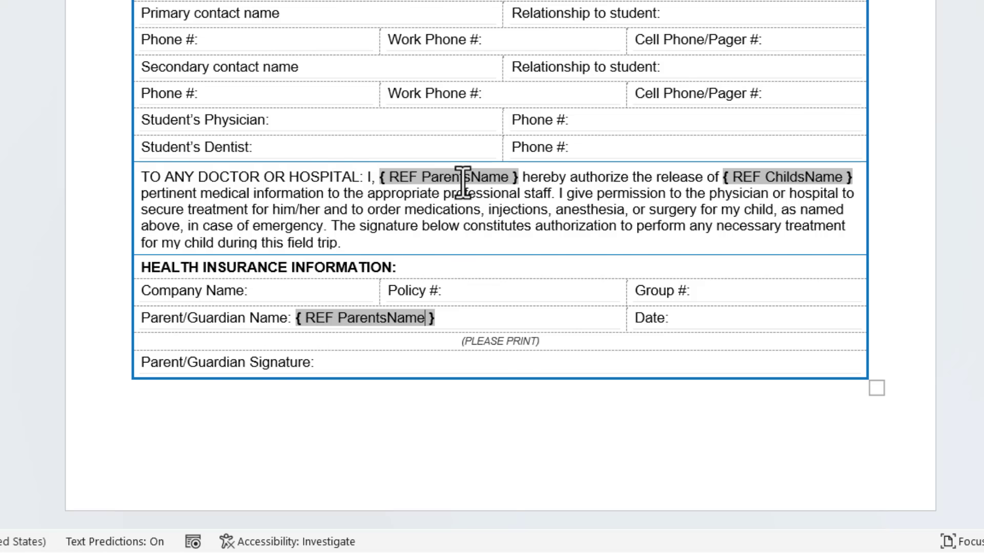
scroll(461, 179, up, 8)
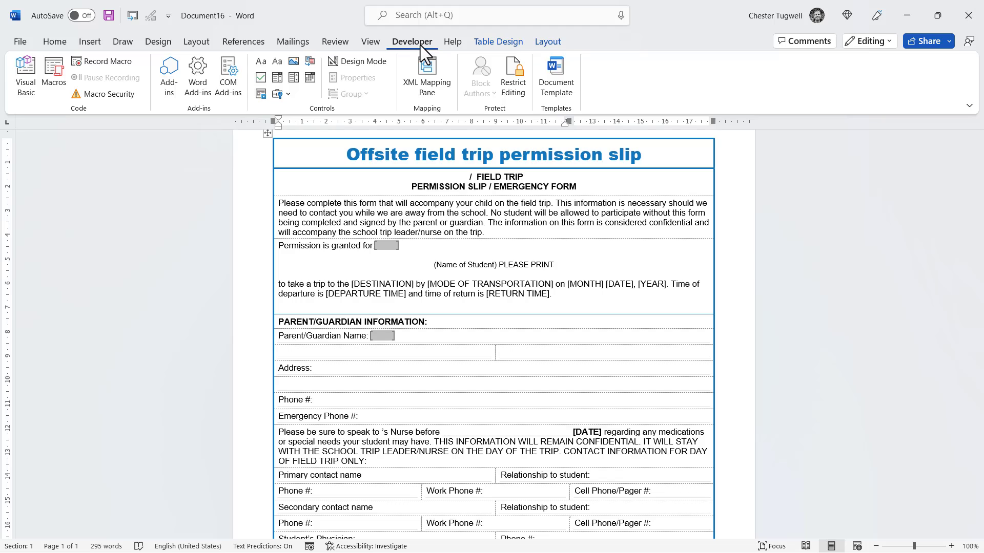
Step: Restrict editing to Filling in forms and enforce protection without a password
click(512, 90)
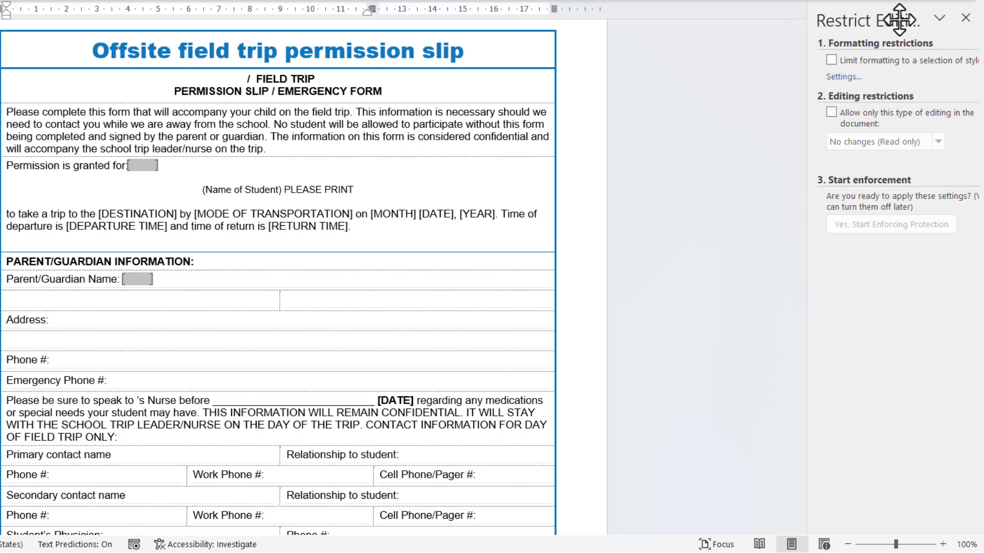
click(831, 112)
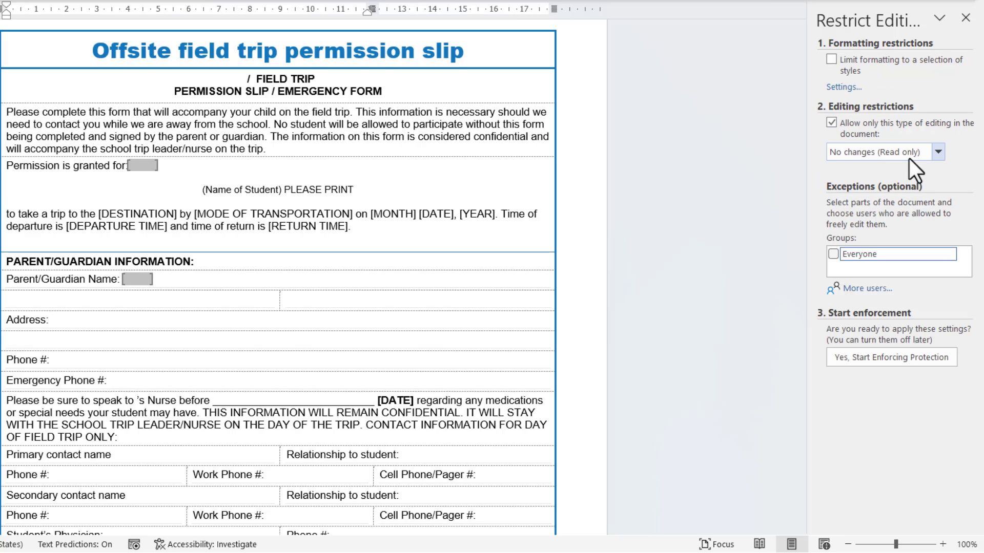
click(938, 152)
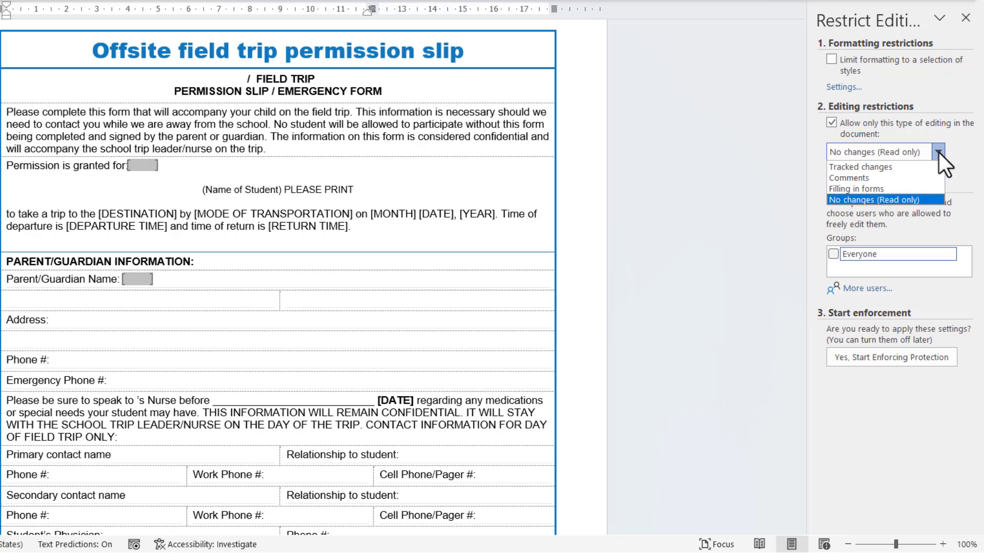
click(872, 190)
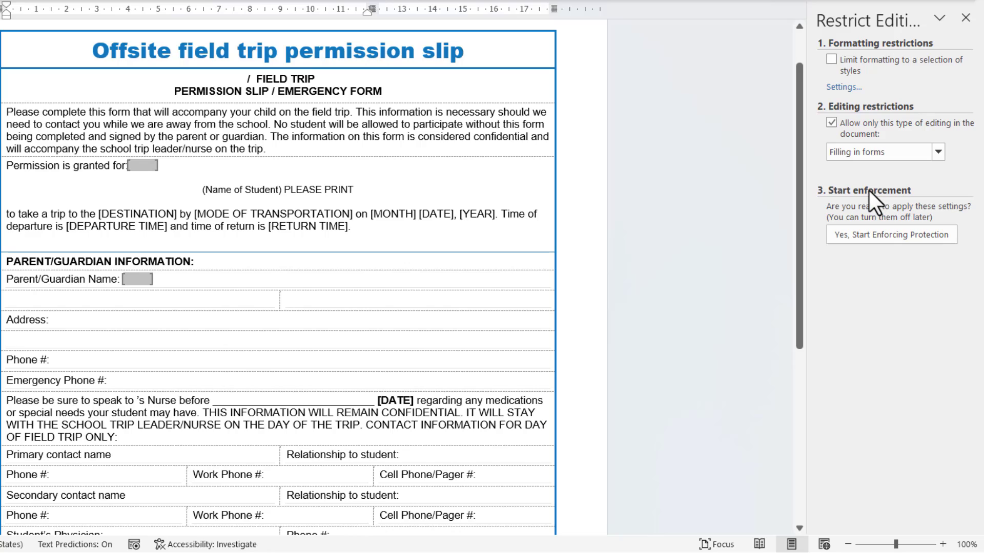
click(881, 236)
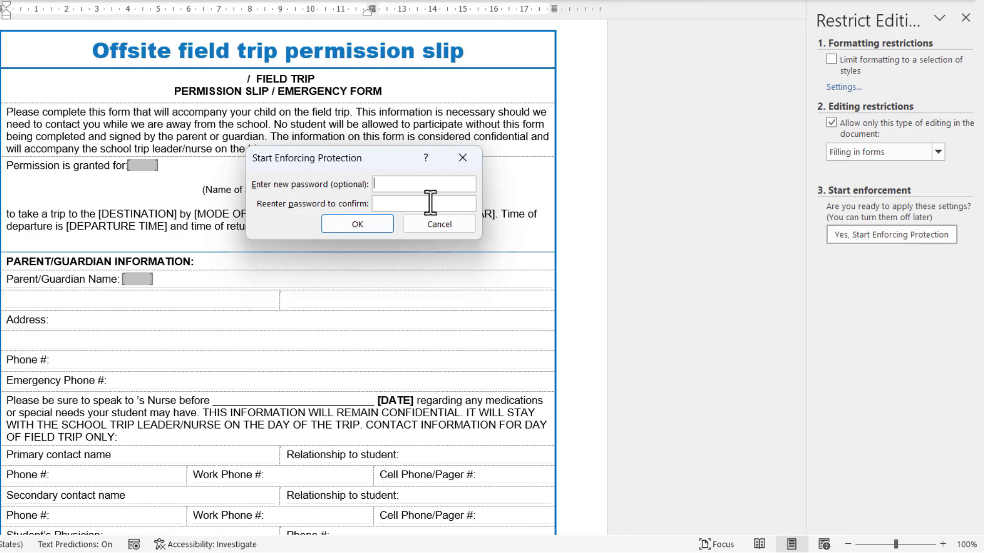
click(345, 229)
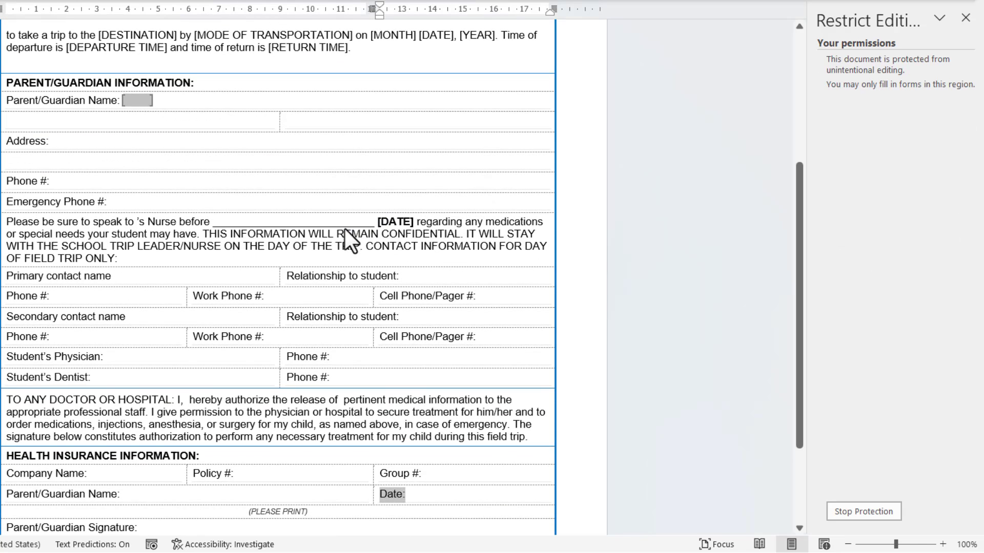
Step: Enter the child's full name in the student name field and move to the parent field
scroll(335, 337, down, 3)
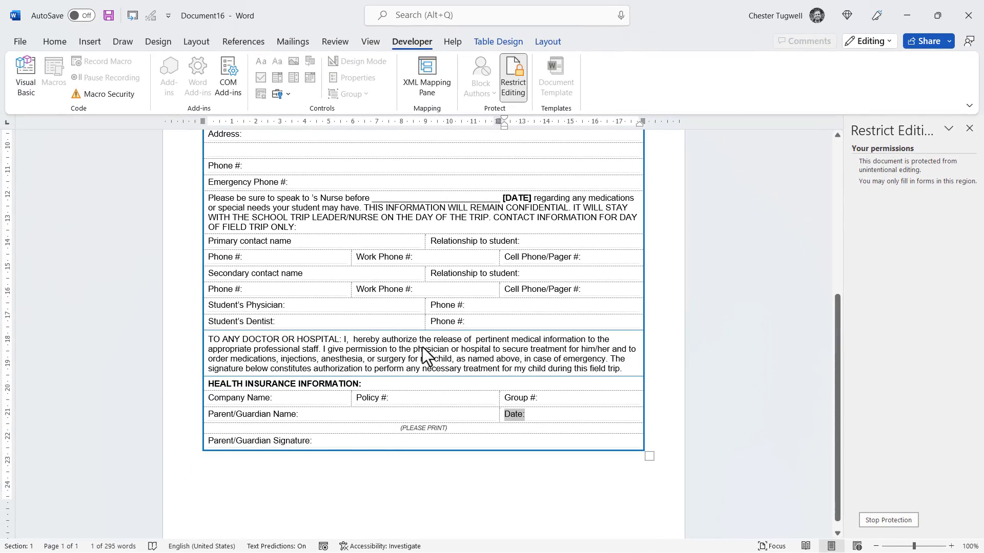
scroll(422, 346, up, 5)
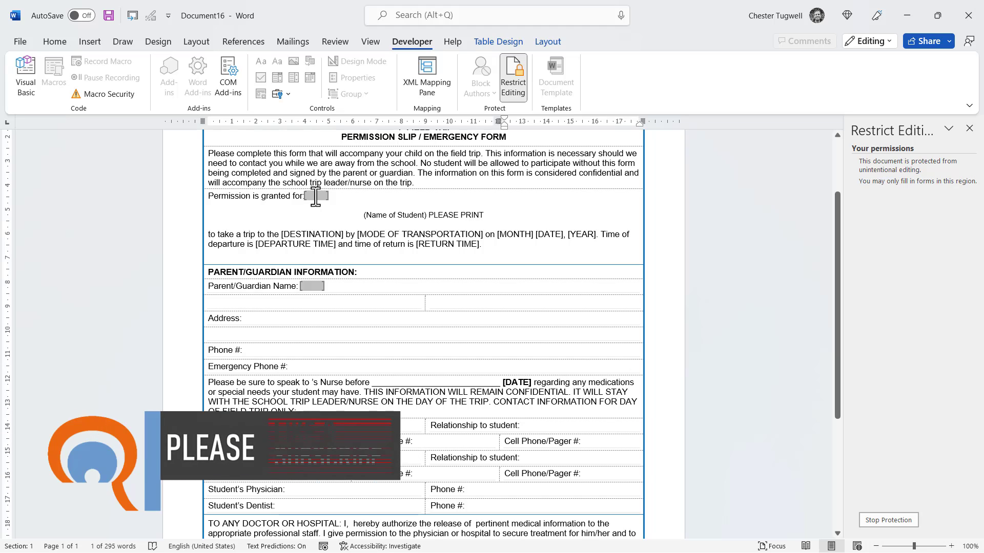
click(315, 196)
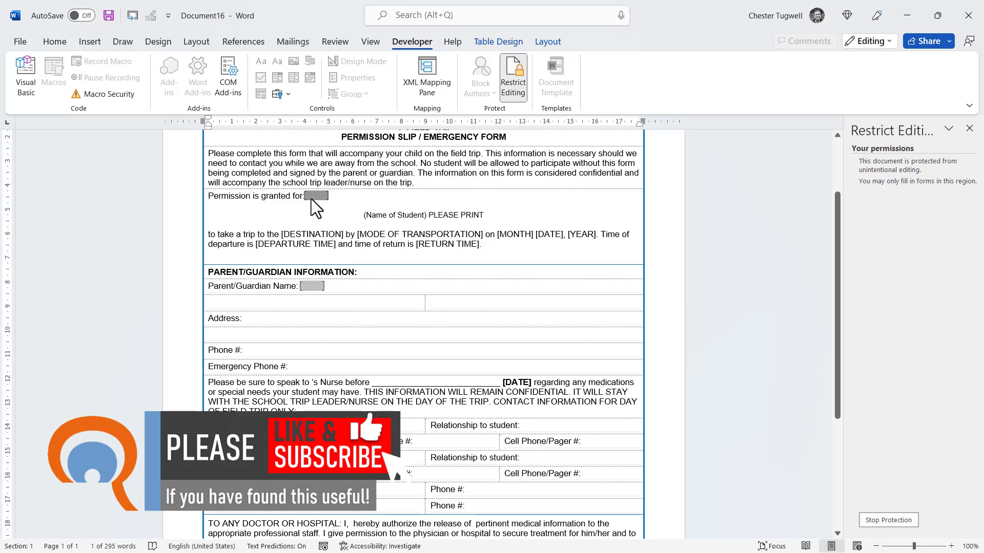
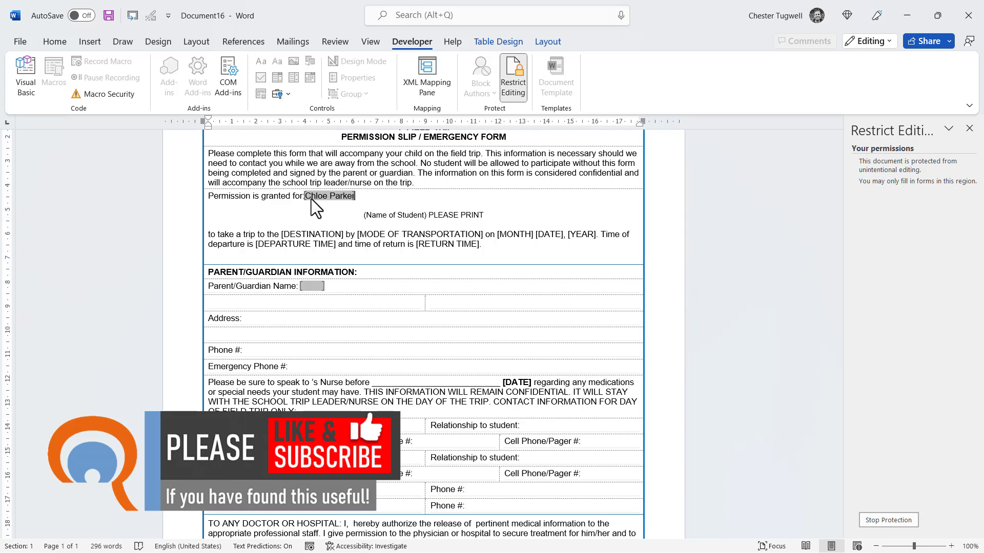
key(Tab)
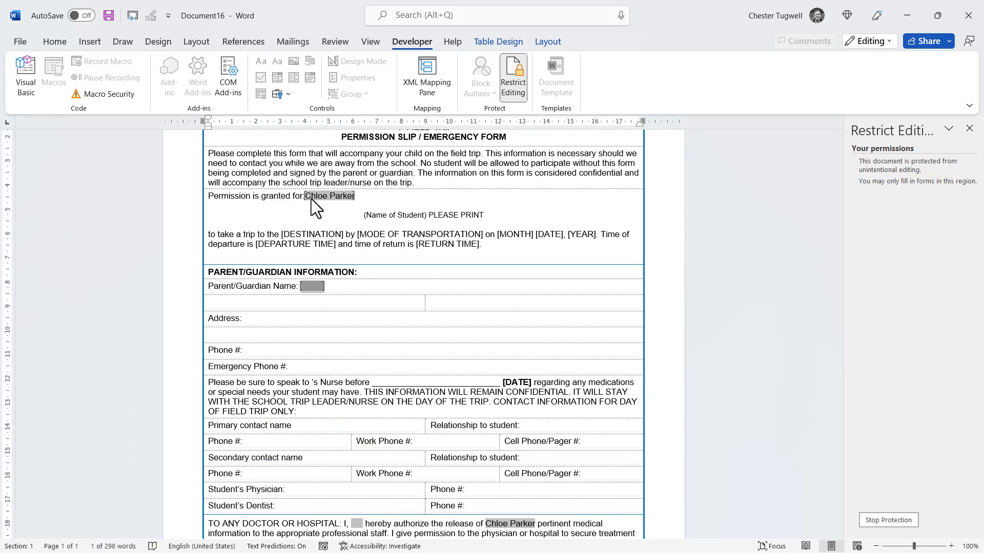
scroll(492, 429, down, 2)
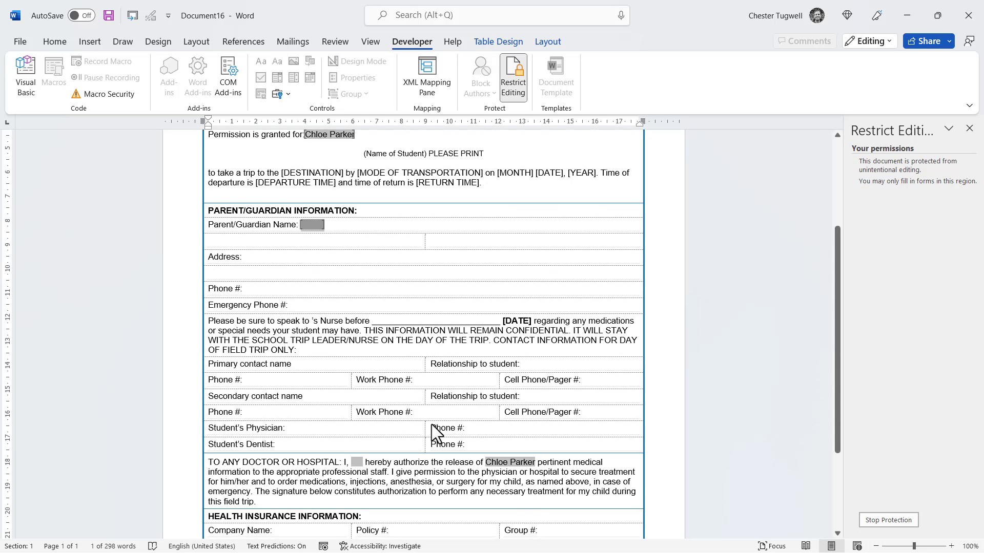
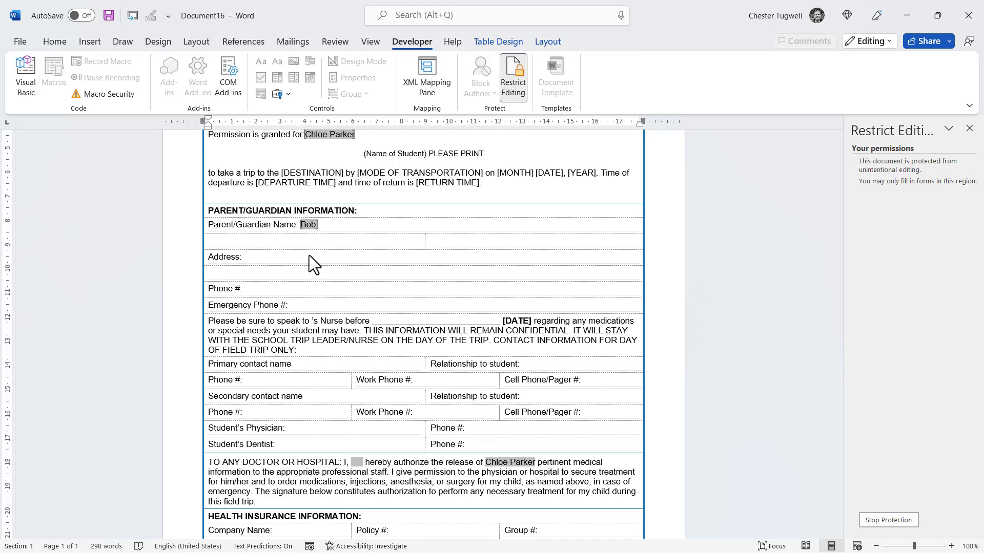
Step: Enter the parent's full name in the Parent/Guardian Name field and move on
key(Tab)
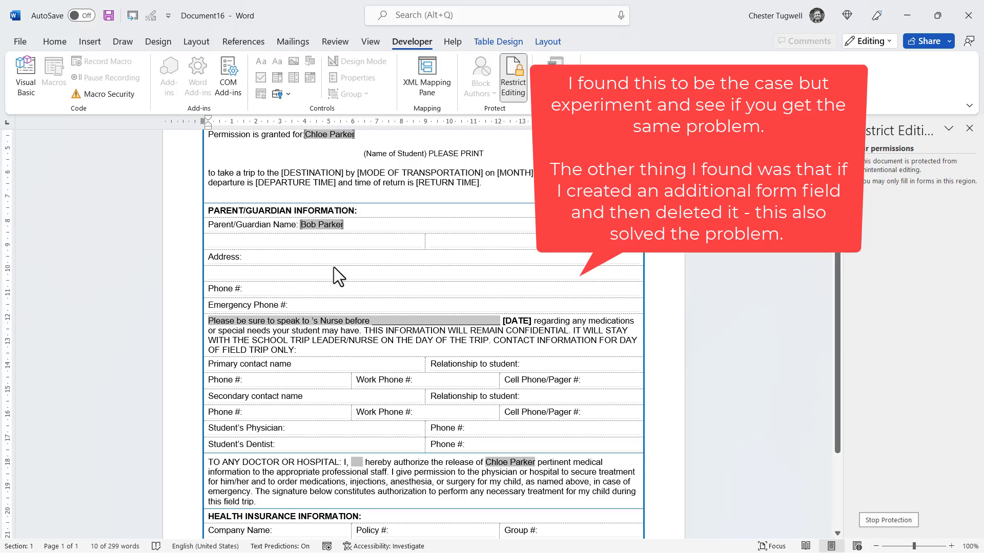
Step: Stop form protection and place the insertion point after "Address:"
click(876, 519)
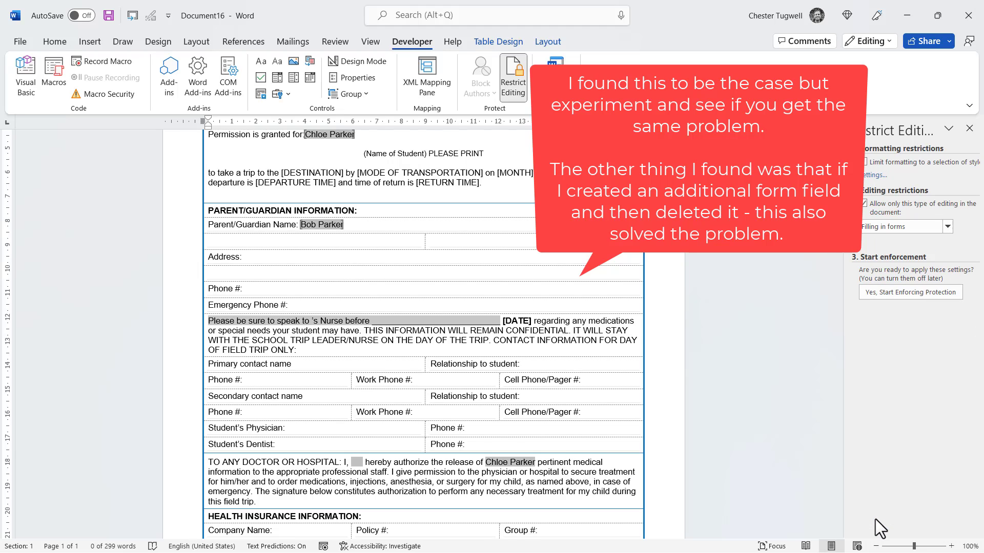
click(297, 305)
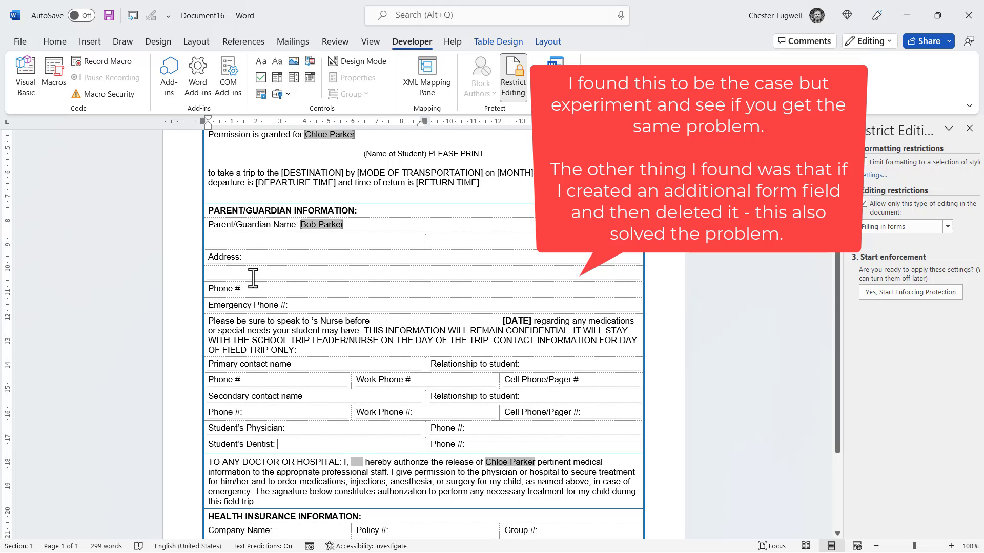
click(254, 259)
click(256, 261)
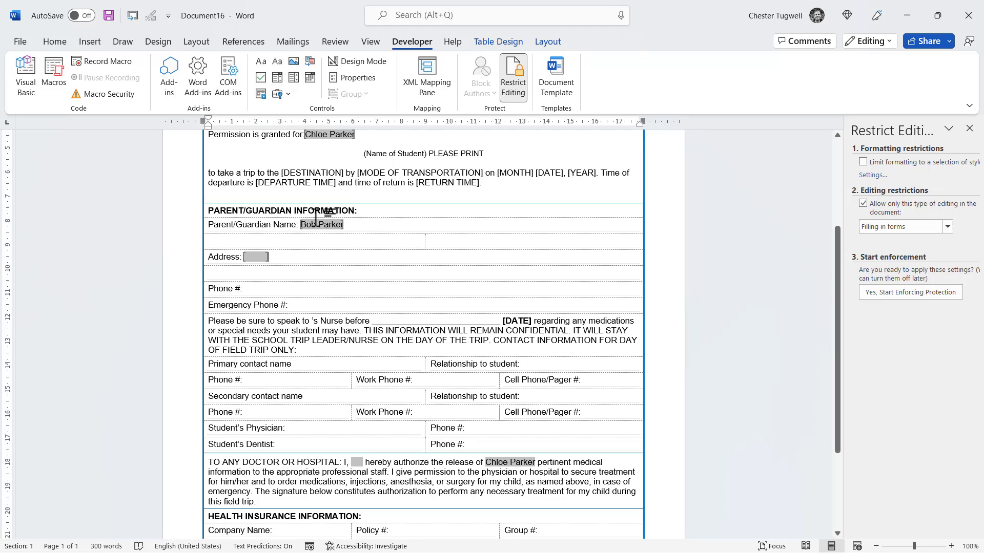
Step: Re-protect the form to update the repeated names, then unprotect it and open the field options
click(873, 292)
click(482, 292)
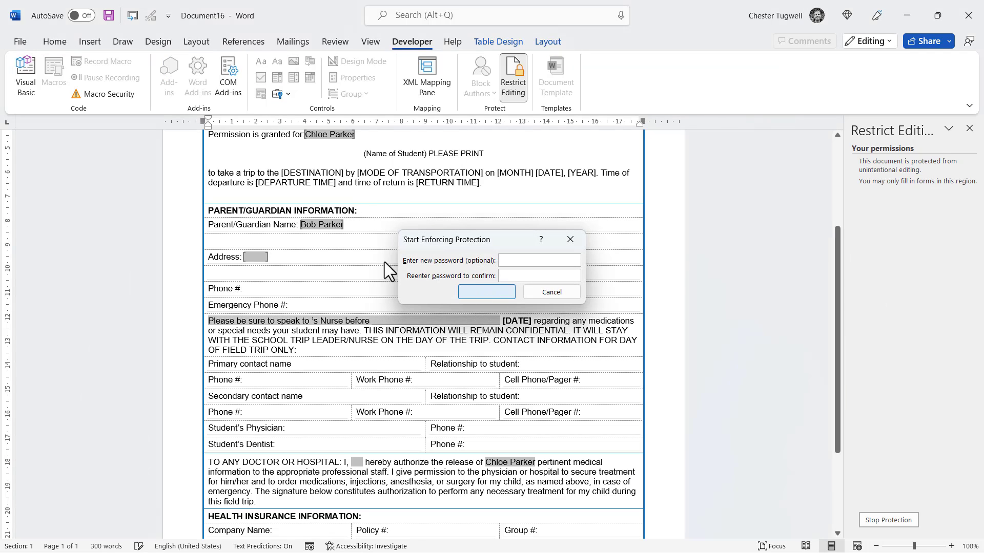
click(325, 252)
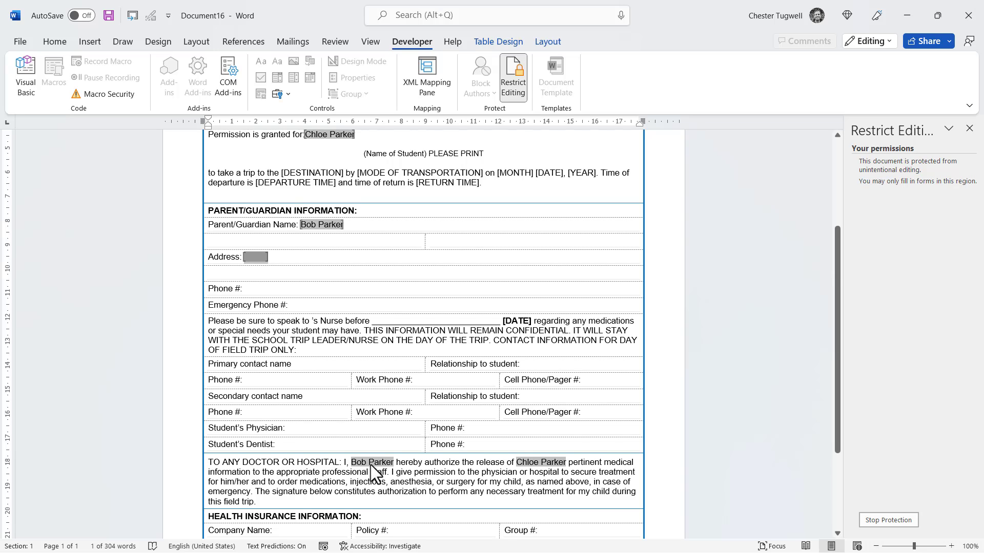
scroll(370, 465, down, 3)
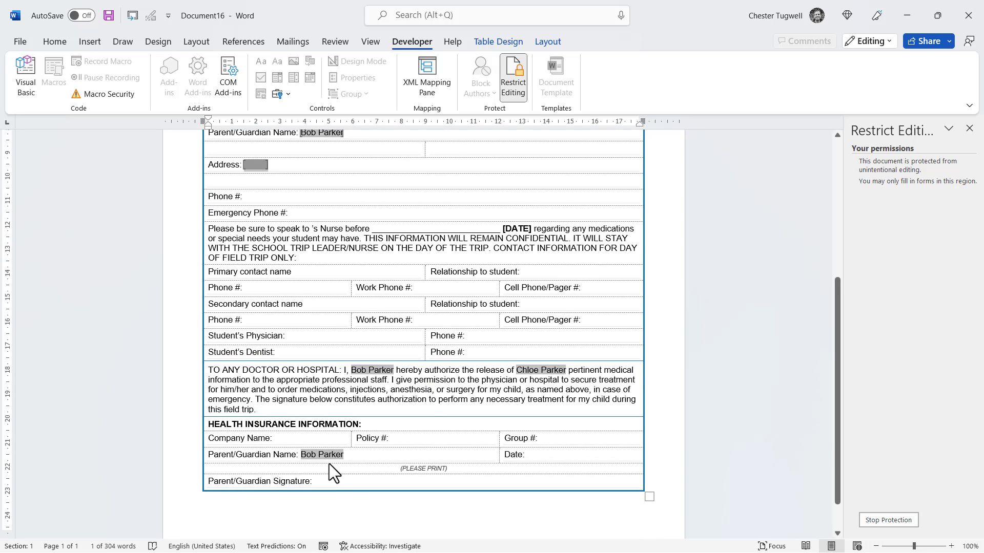
scroll(456, 430, up, 2)
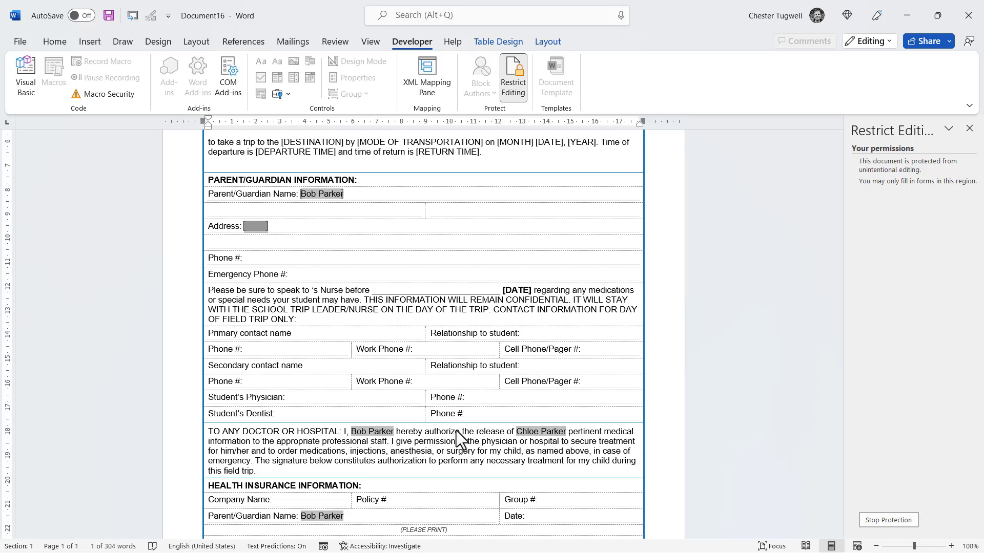
click(885, 520)
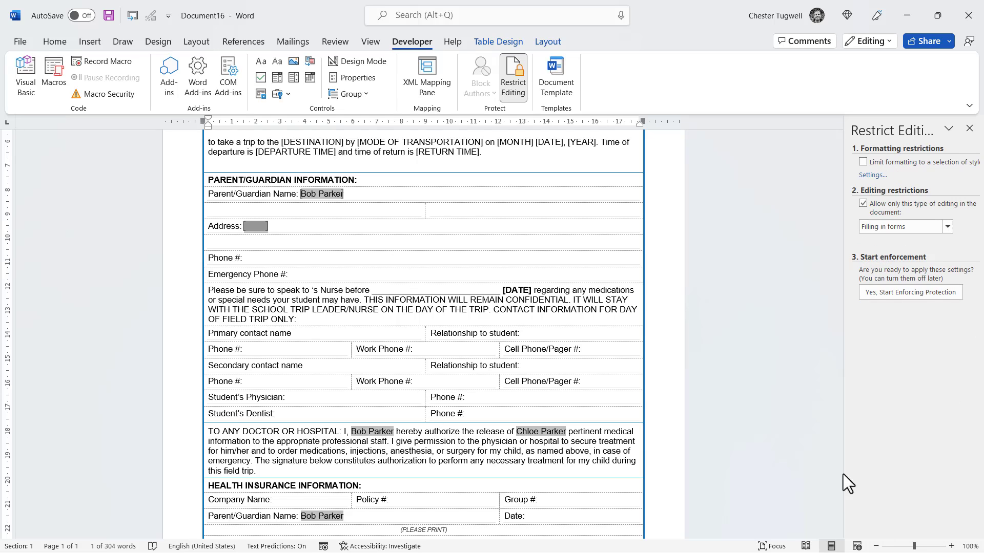
click(355, 78)
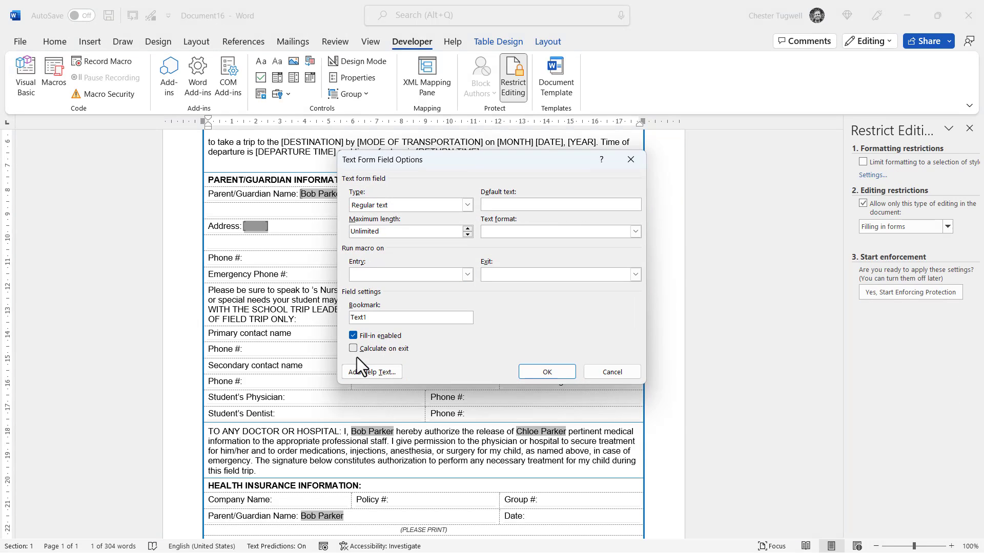